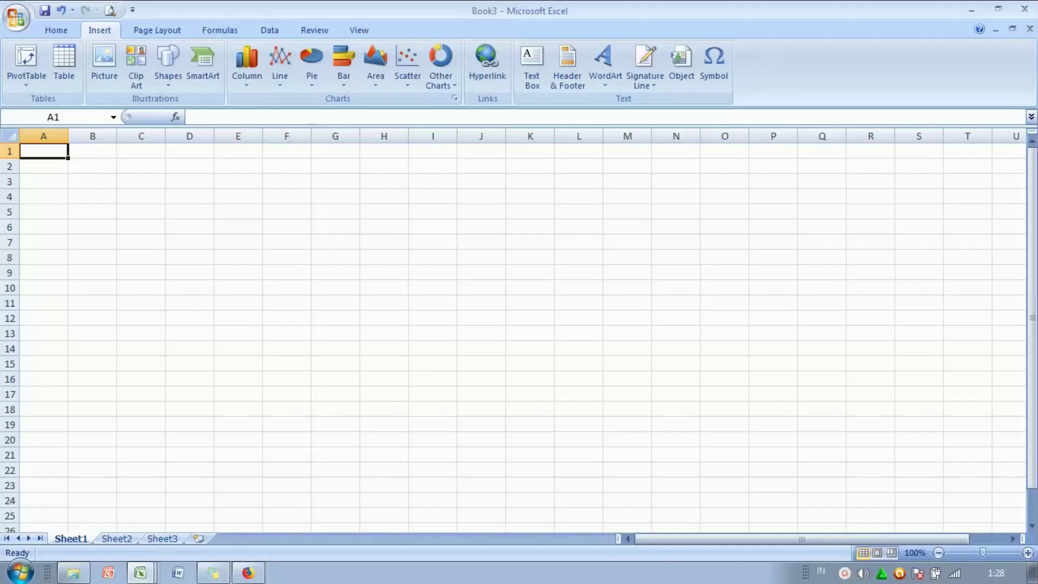
# Head columns A and B with x and y.
pyautogui.write('x')
pyautogui.press('Tab')
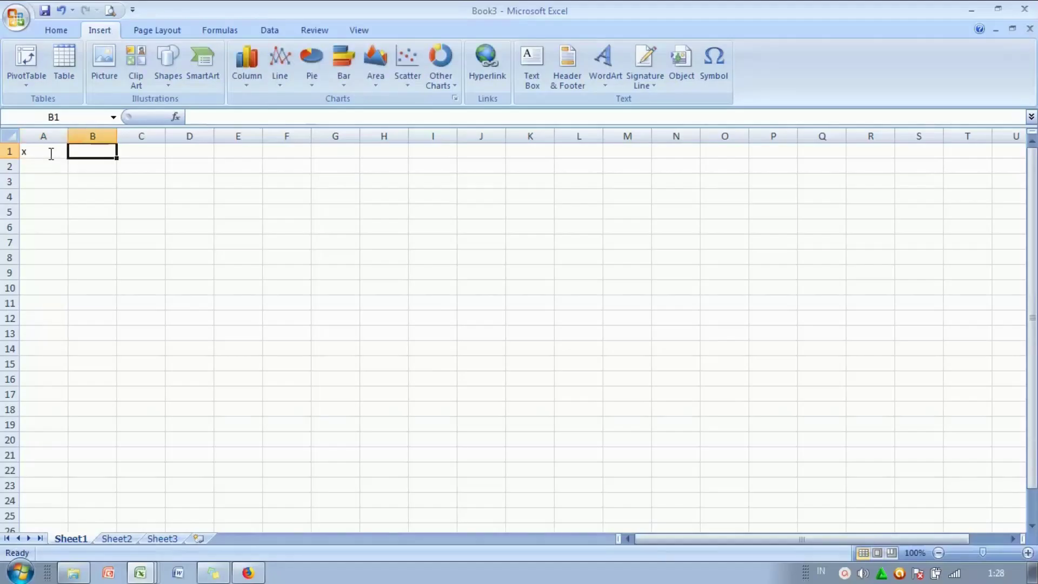
pyautogui.write('y')
pyautogui.press('Return')
# Enter x values 1 to 2 in steps of 0,1 in A2:A12.
pyautogui.write('1')
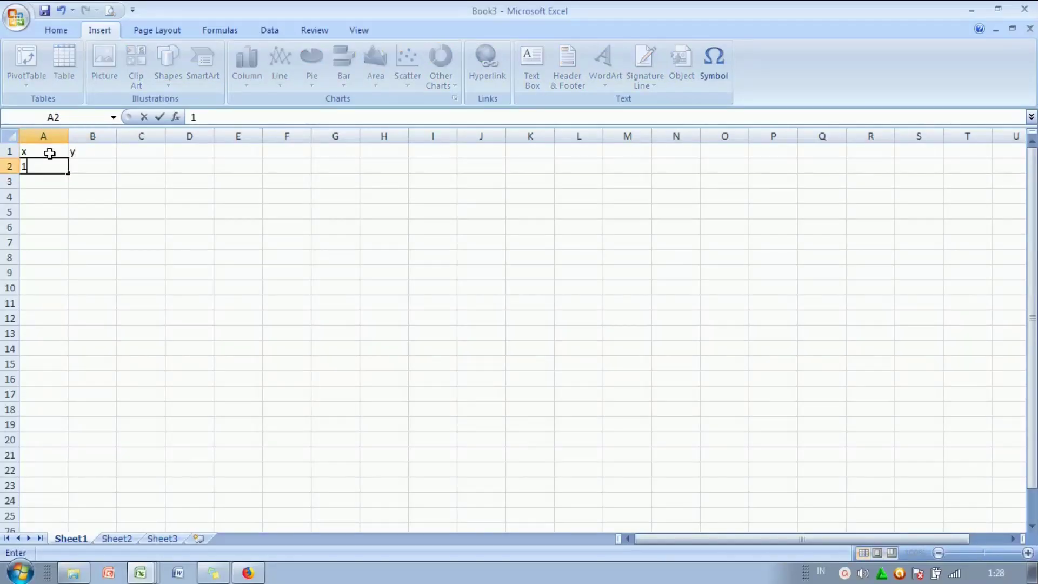
pyautogui.press('Return')
pyautogui.write('1,1')
pyautogui.press('Return')
pyautogui.write('1,2')
pyautogui.press('Return')
pyautogui.write('1,')
pyautogui.press('Return')
pyautogui.write('1')
pyautogui.press('Return')
pyautogui.write('1')
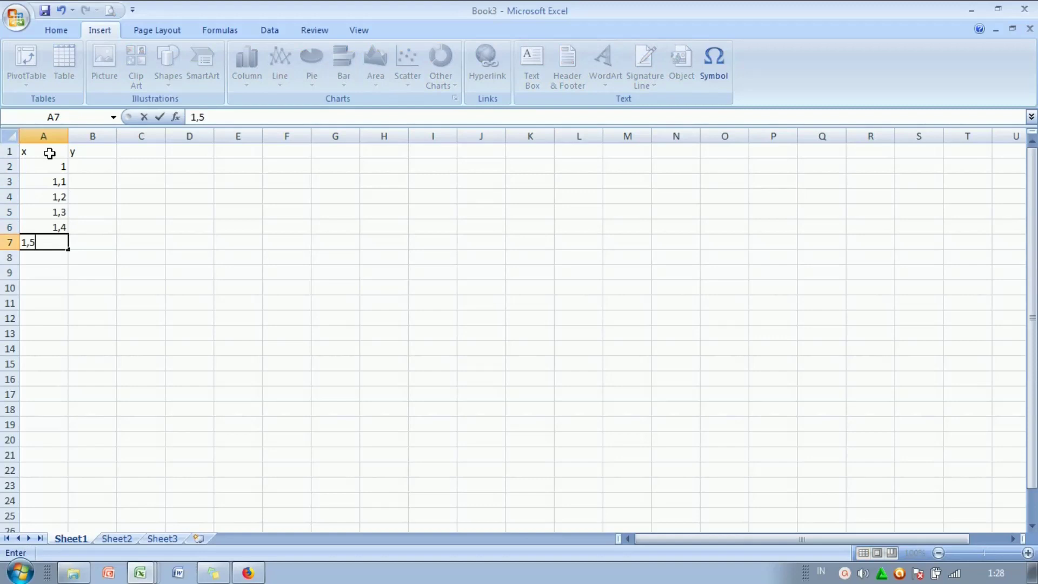
pyautogui.press('Return')
pyautogui.write('1,6')
pyautogui.press('Return')
pyautogui.write('1,7')
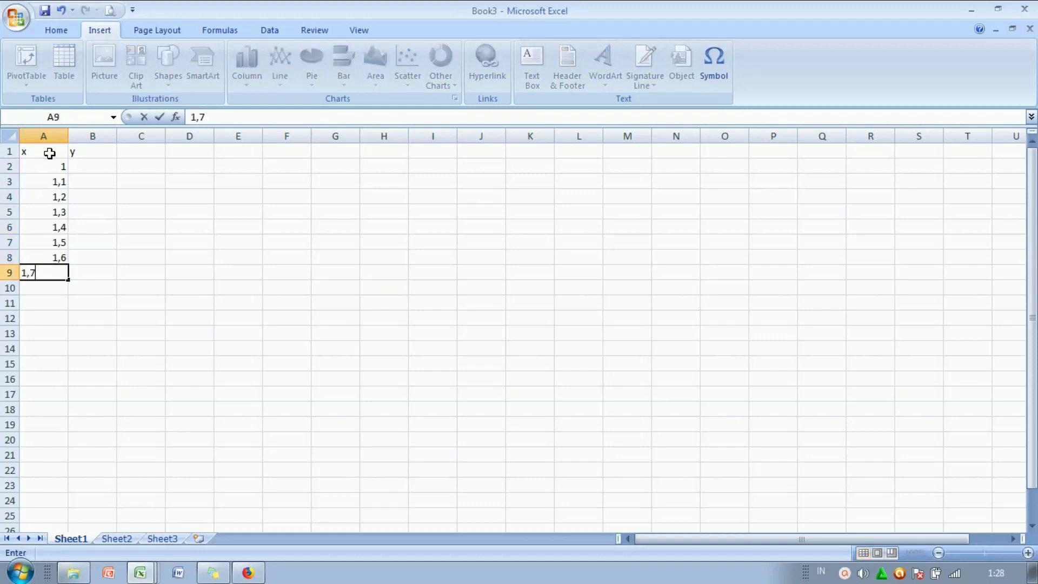
pyautogui.press('Return')
pyautogui.press('Right')
pyautogui.press('Left')
pyautogui.write('1')
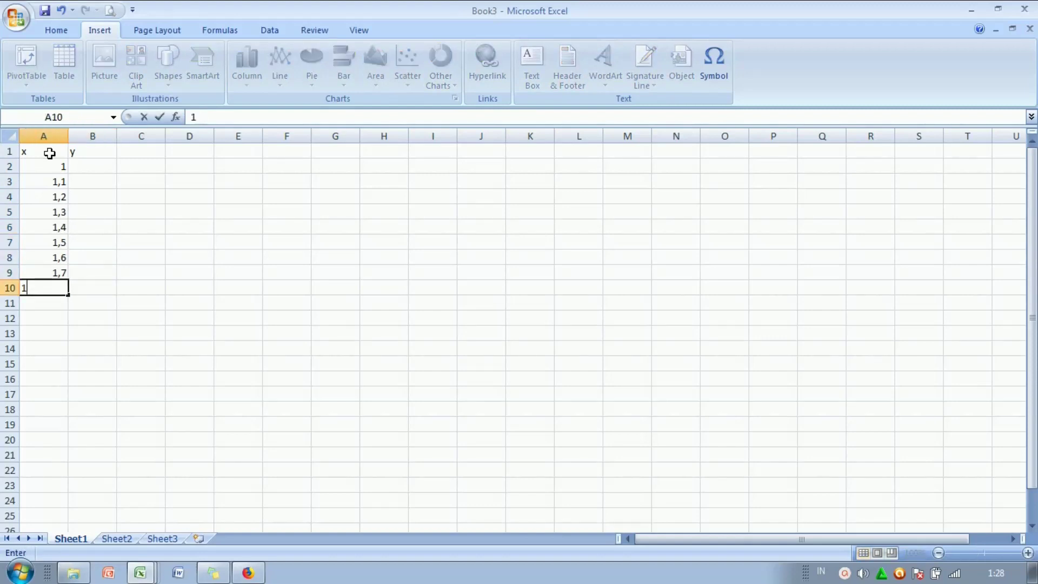
pyautogui.press('Return')
pyautogui.write('1,9')
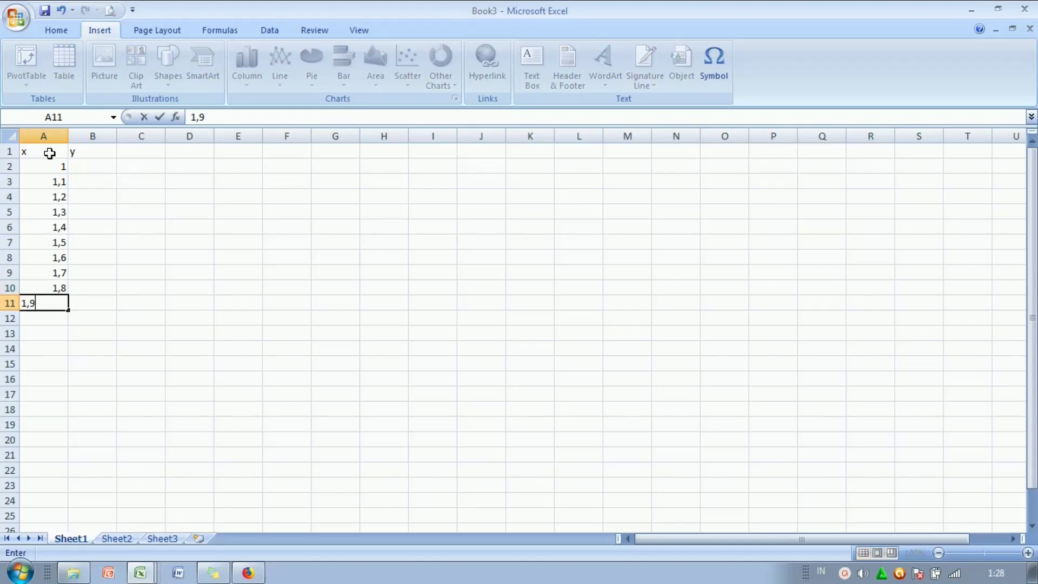
pyautogui.press('Return')
pyautogui.write('2')
# Enter y values 8,1; 7,8; 8,5; 9,8; 9,5; 8,9; 8,6; 10,2; 9,3; 9,2; 10,5 in B2:B12.
pyautogui.click(80, 165)
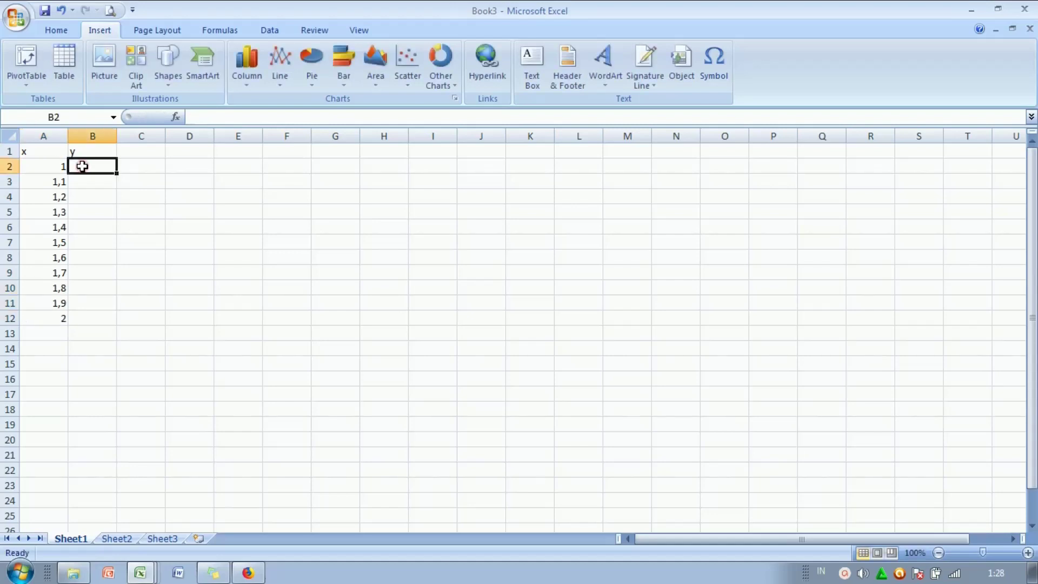
pyautogui.write('8,1')
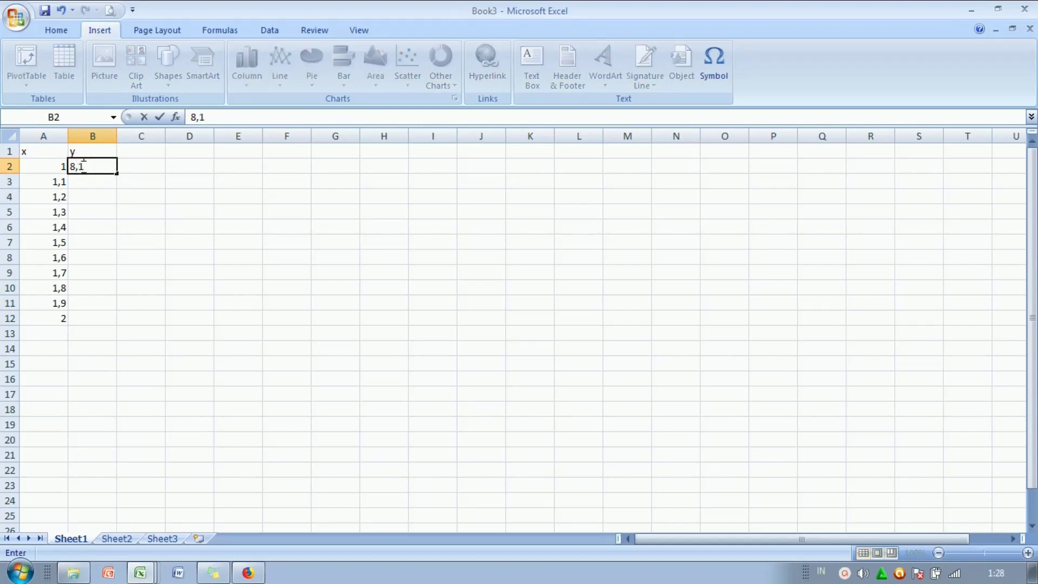
pyautogui.press('Return')
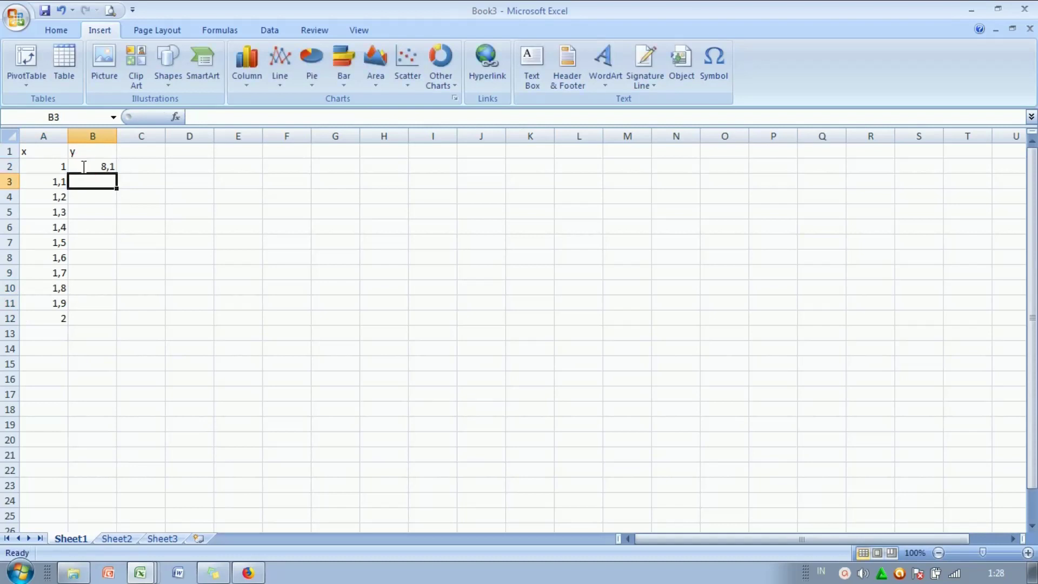
pyautogui.write('7,8')
pyautogui.press('Return')
pyautogui.write('8,5')
pyautogui.press('Return')
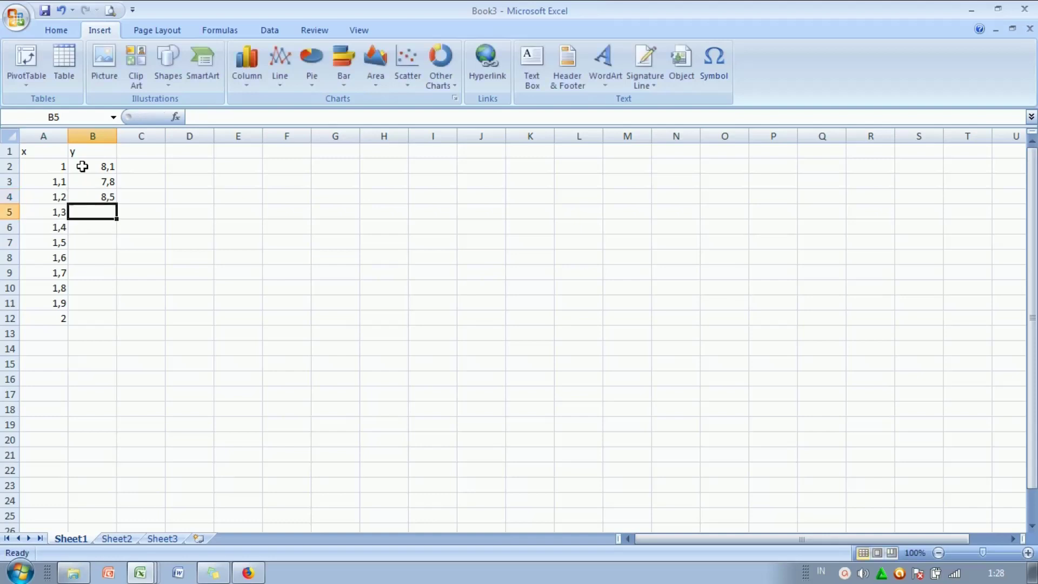
pyautogui.write('9')
pyautogui.press('Return')
pyautogui.write('9')
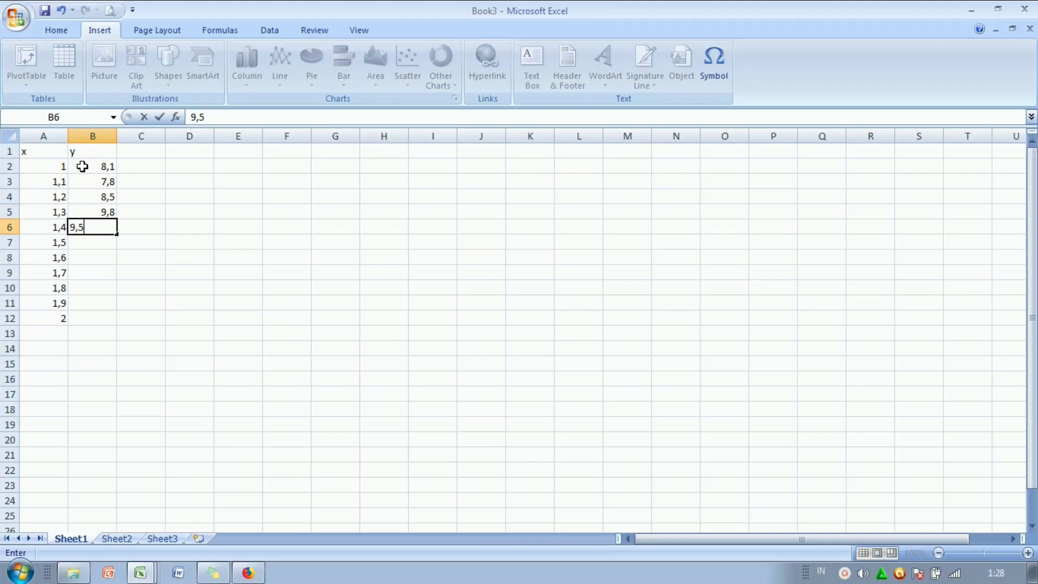
pyautogui.press('Return')
pyautogui.write('8,9')
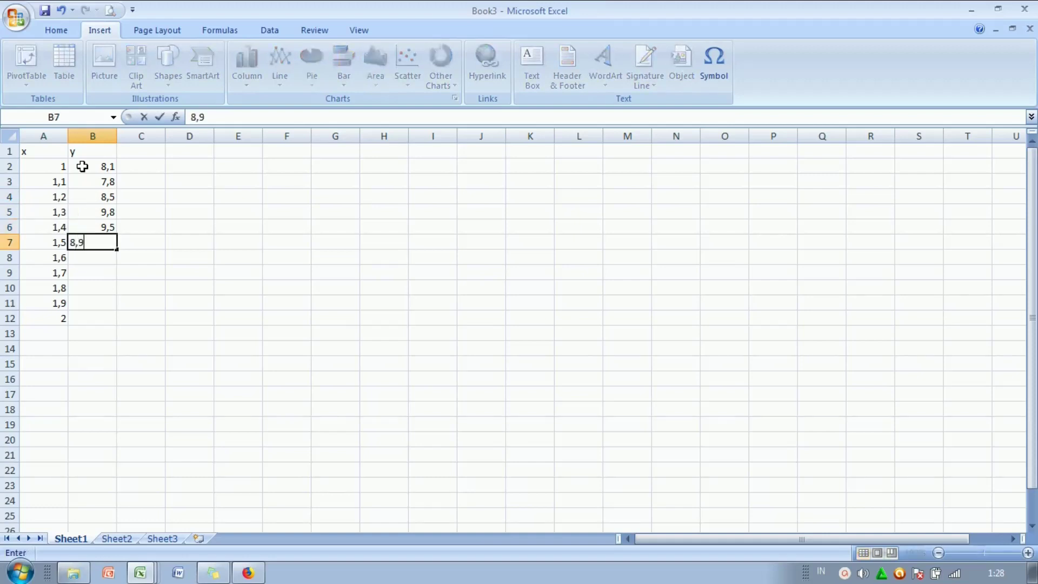
pyautogui.press('Return')
pyautogui.write('8,6')
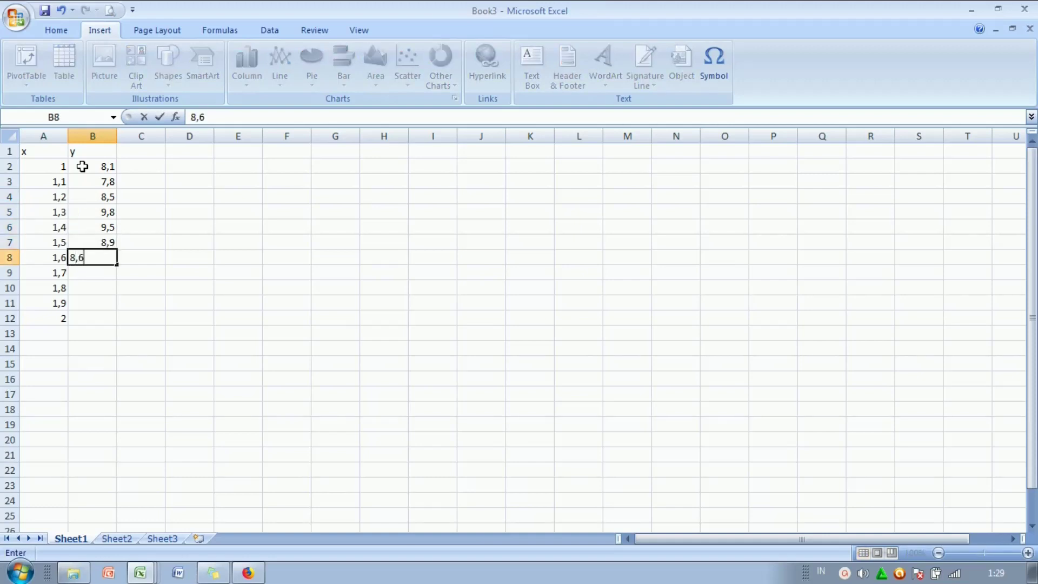
pyautogui.press('Return')
pyautogui.write('10,2')
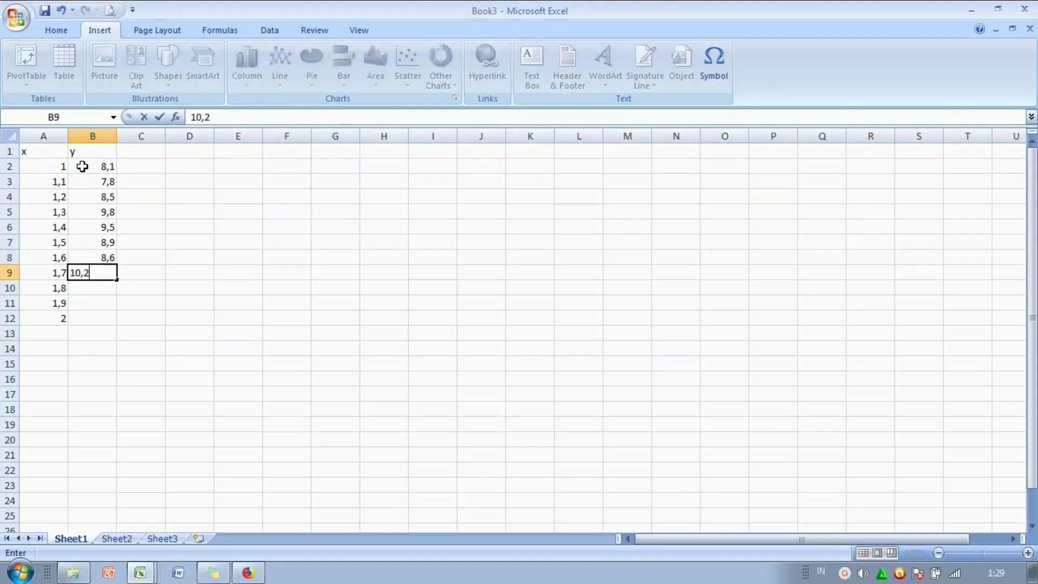
pyautogui.press('Return')
pyautogui.write('9,3')
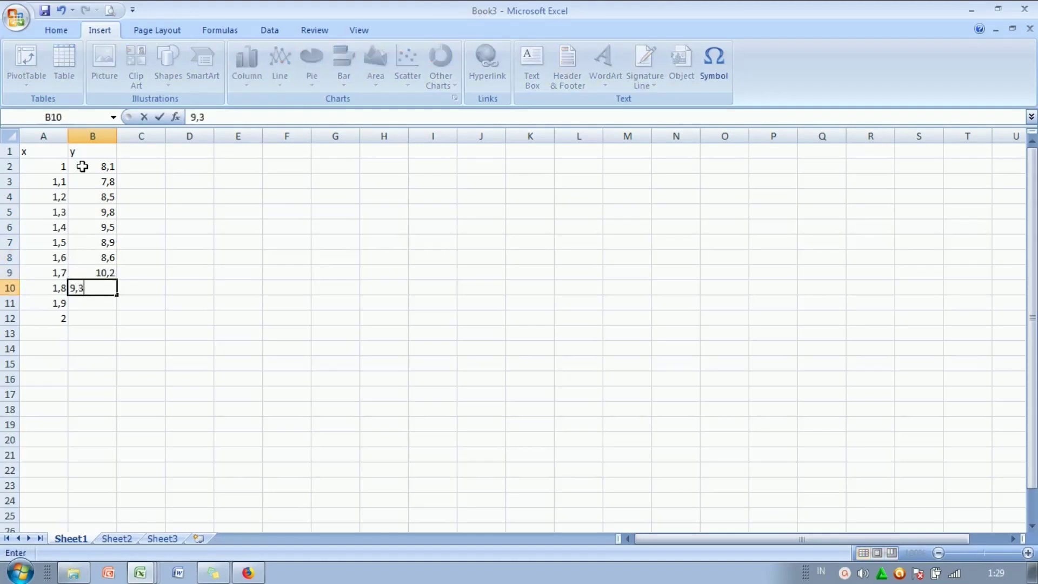
pyautogui.press('Return')
pyautogui.write('0')
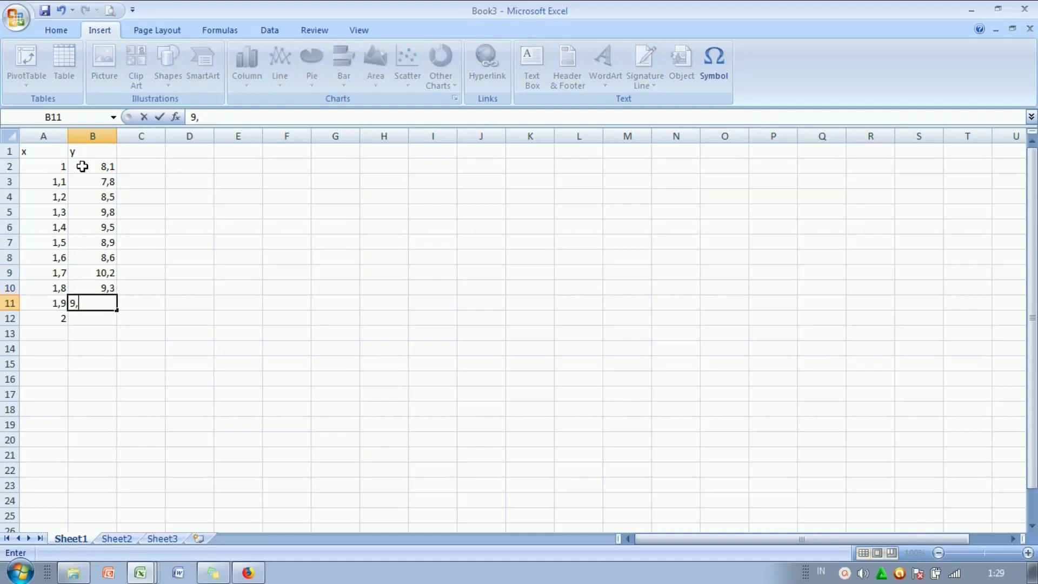
pyautogui.write('2')
pyautogui.press('Return')
pyautogui.write('10,5')
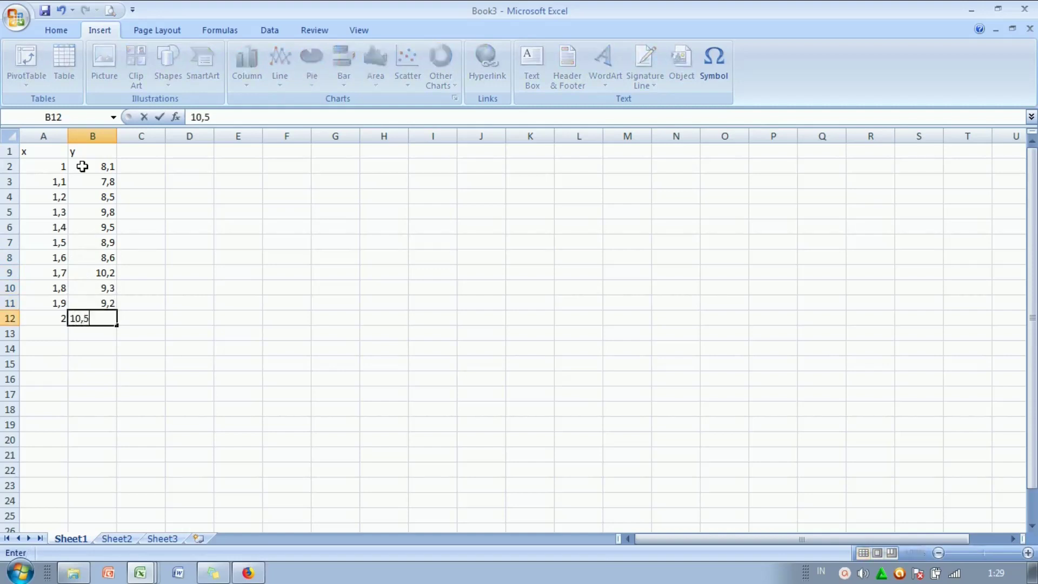
pyautogui.press('Return')
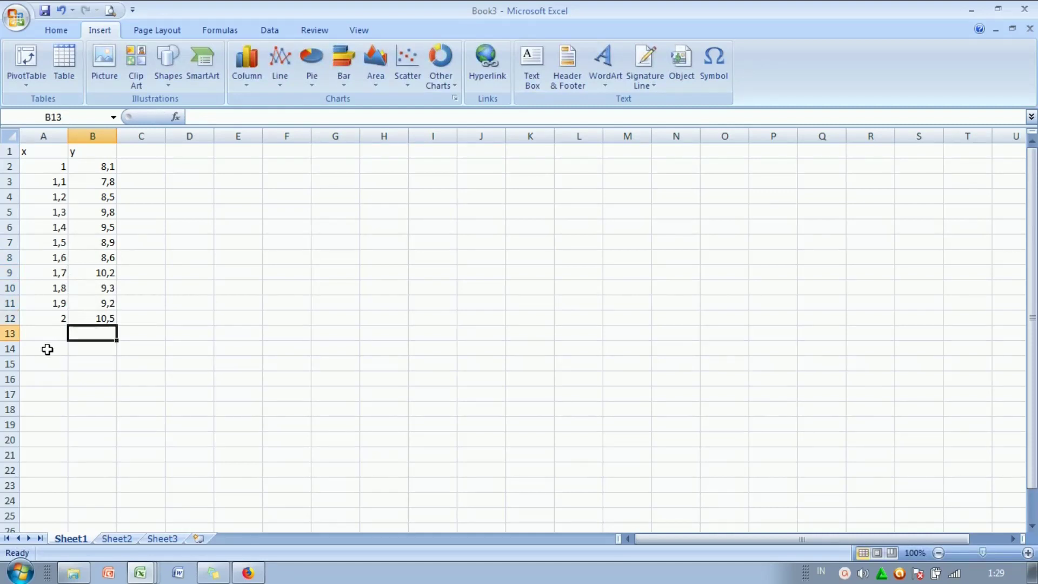
pyautogui.click(47, 349)
pyautogui.press('Up')
# Label A14 b0 and compute =INTERCEPT(B2:B12;A2:A12) in B14, giving 6,413636.
pyautogui.click(42, 347)
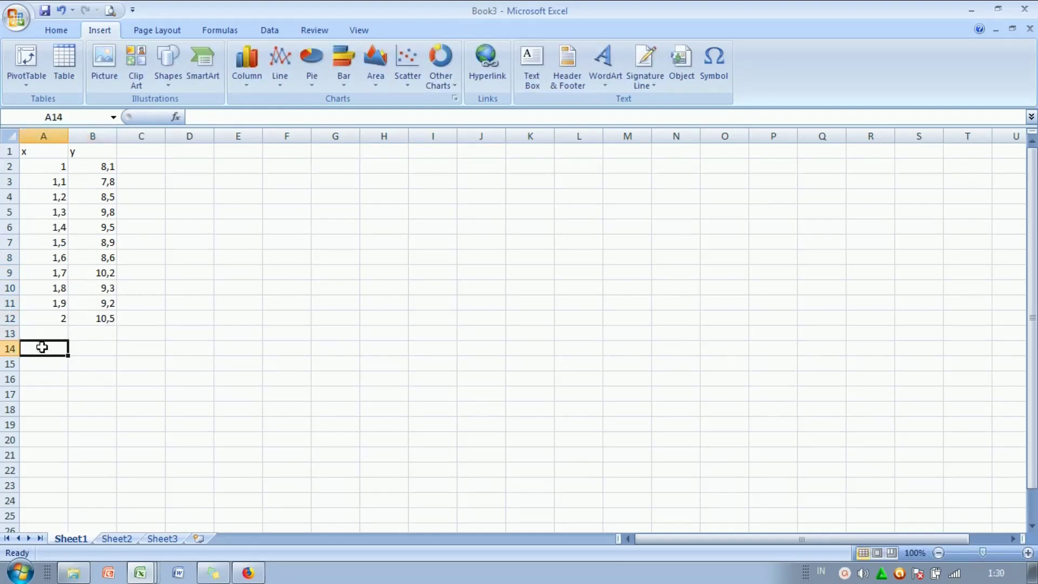
pyautogui.write('b0')
pyautogui.press('Tab')
pyautogui.write('=int')
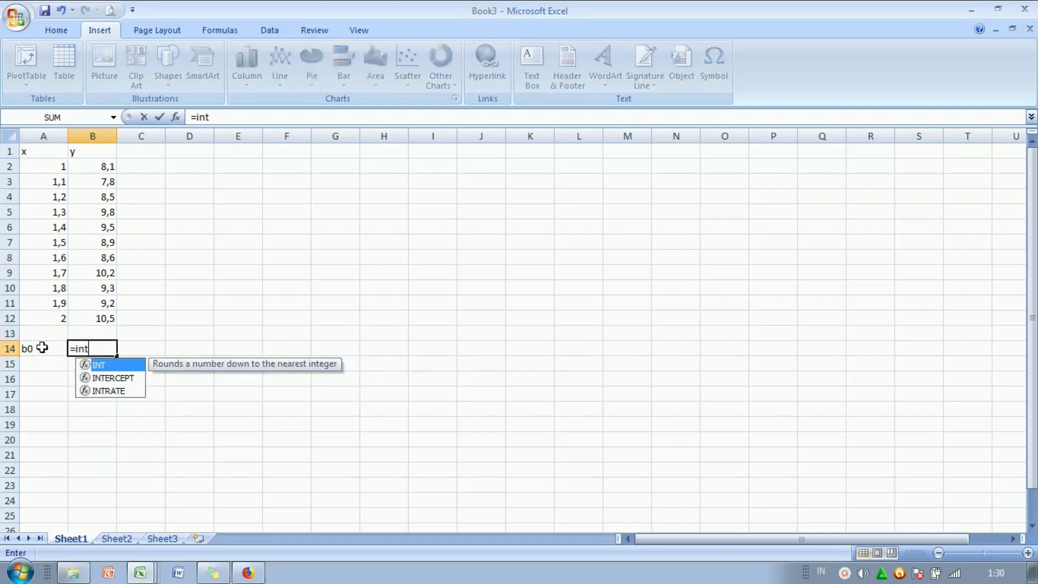
pyautogui.doubleClick(92, 378)
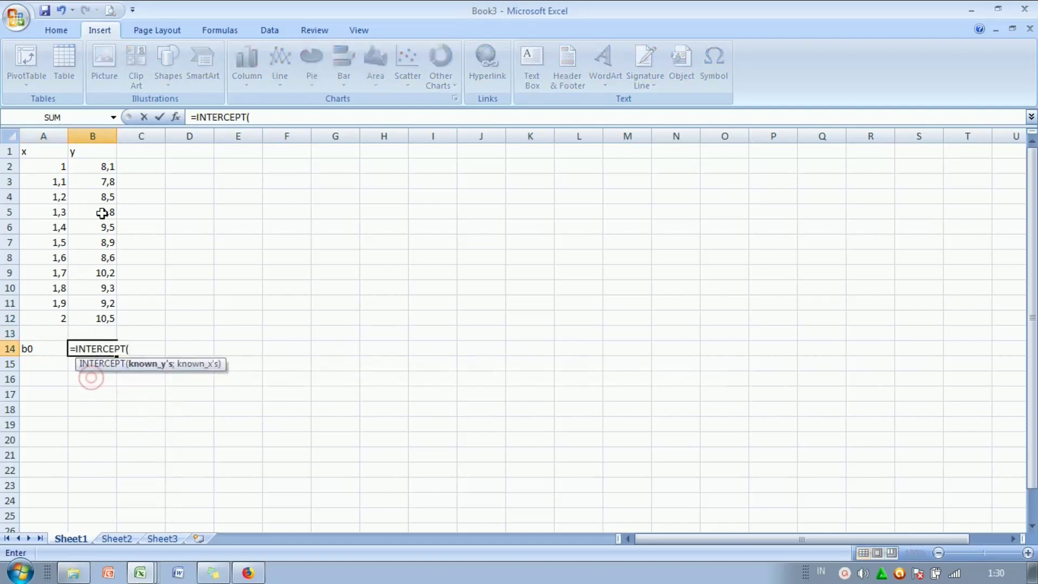
pyautogui.moveTo(95, 167); pyautogui.dragTo(113, 316)
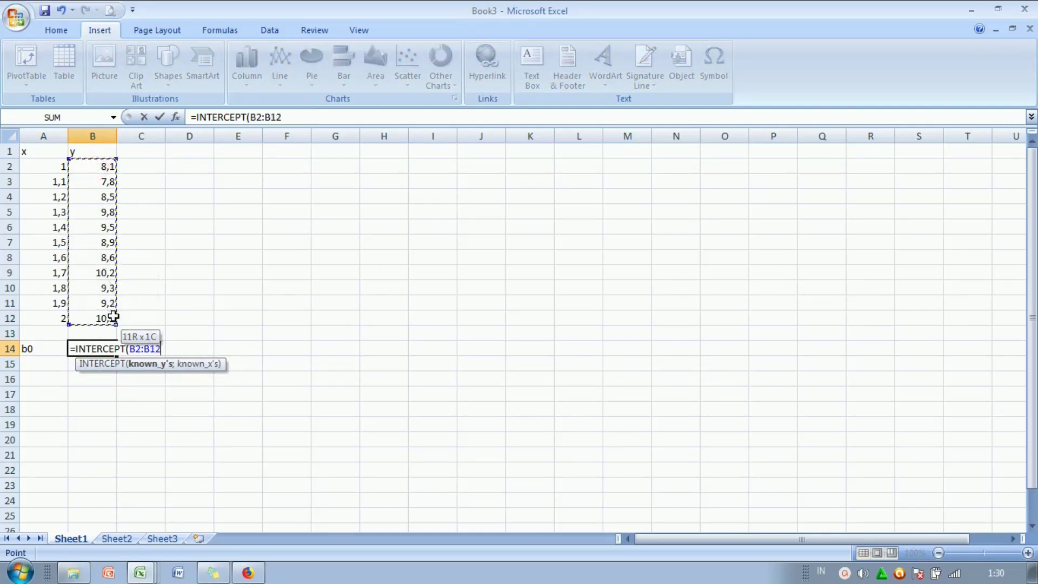
pyautogui.write(';')
pyautogui.moveTo(51, 163); pyautogui.dragTo(61, 314)
pyautogui.press('Return')
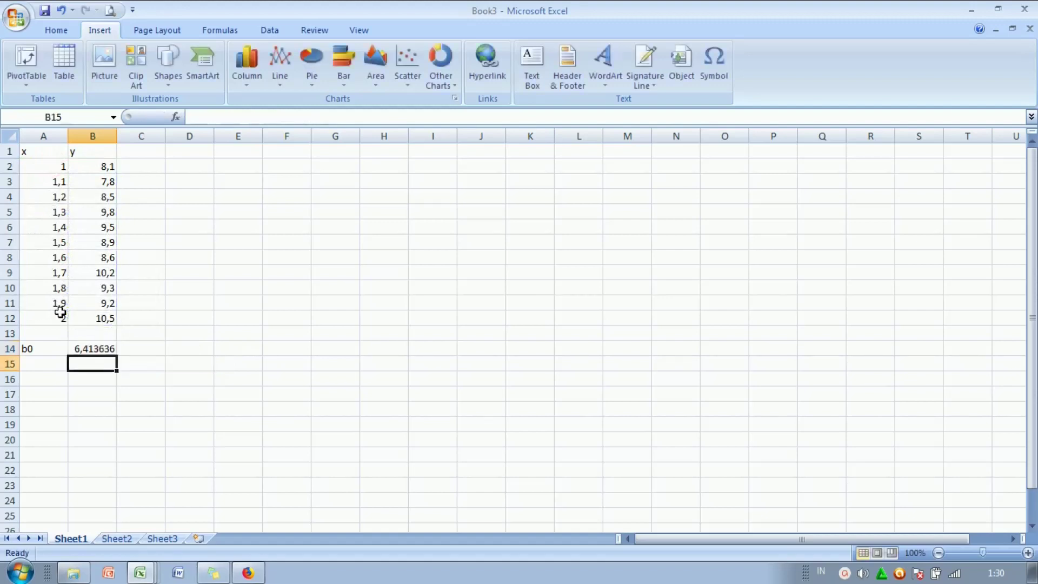
pyautogui.press('Left')
# Label A15 b1 and compute =SLOPE(B2:B12;A2:A12) in B15, giving 1,809091.
pyautogui.write('b')
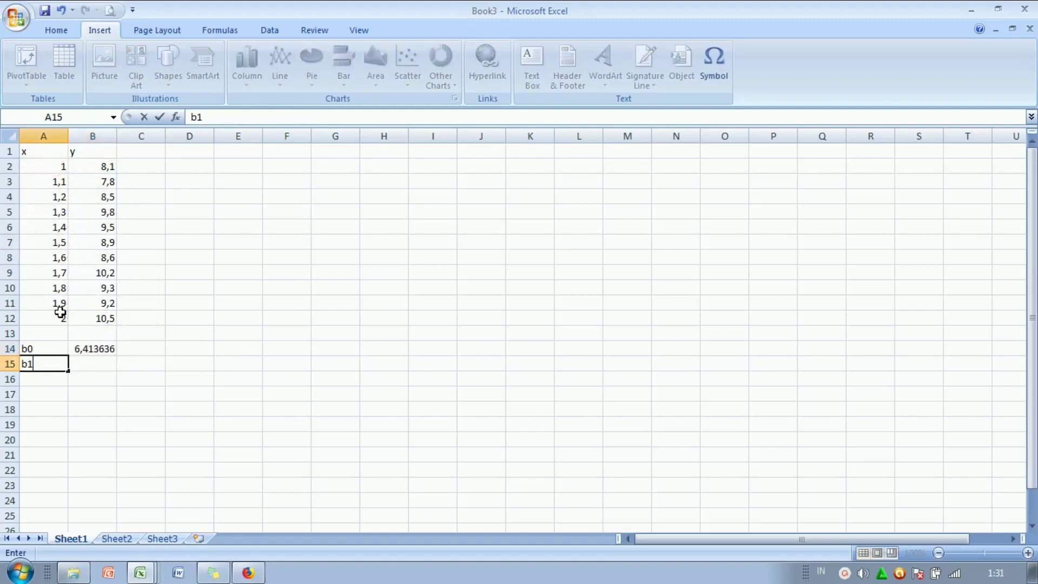
pyautogui.press('Tab')
pyautogui.write('=s')
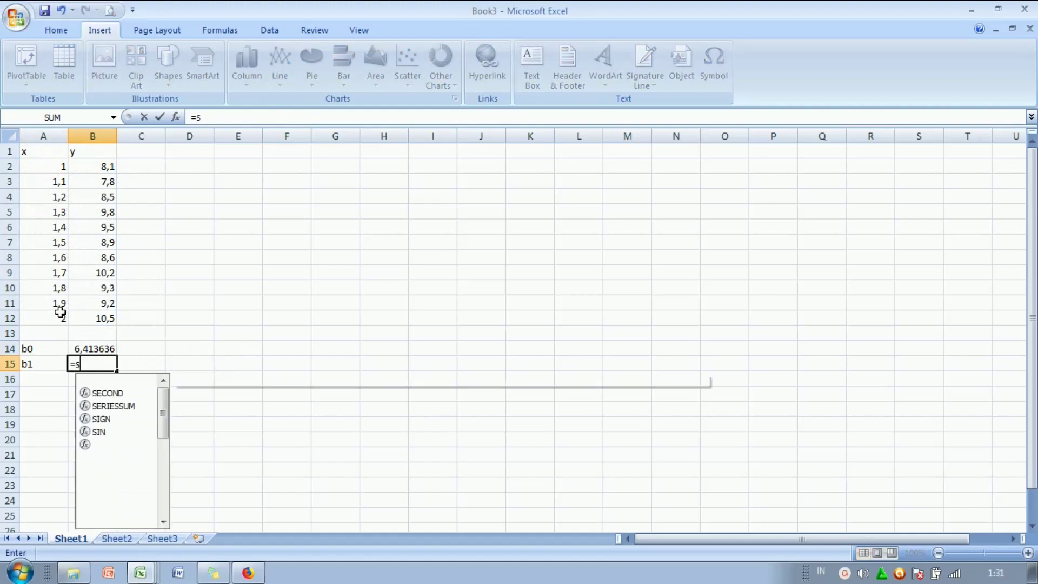
pyautogui.write('lo')
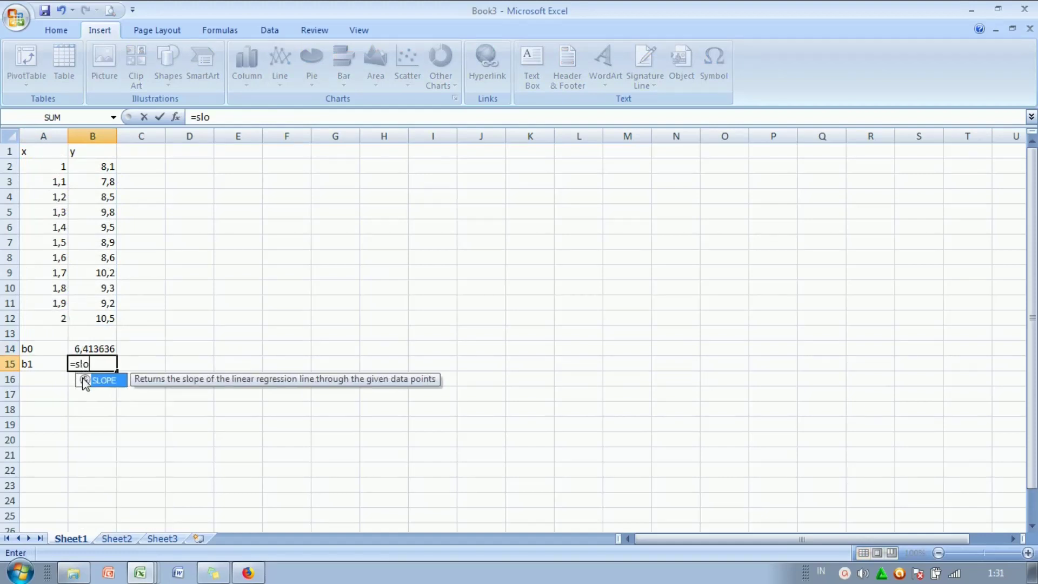
pyautogui.doubleClick(85, 380)
pyautogui.moveTo(87, 170); pyautogui.dragTo(110, 318)
pyautogui.write(';')
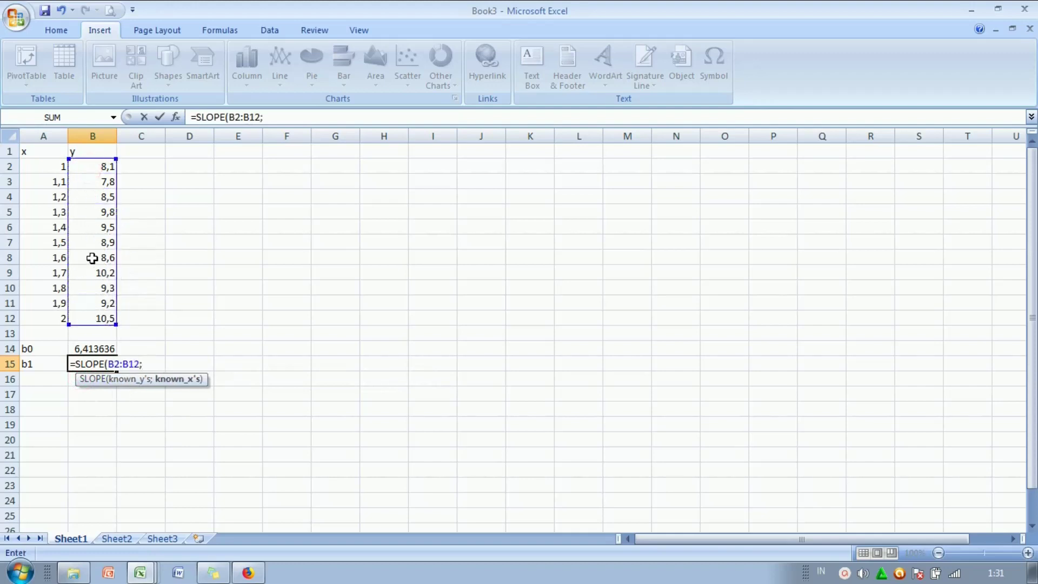
pyautogui.moveTo(43, 161); pyautogui.dragTo(58, 309)
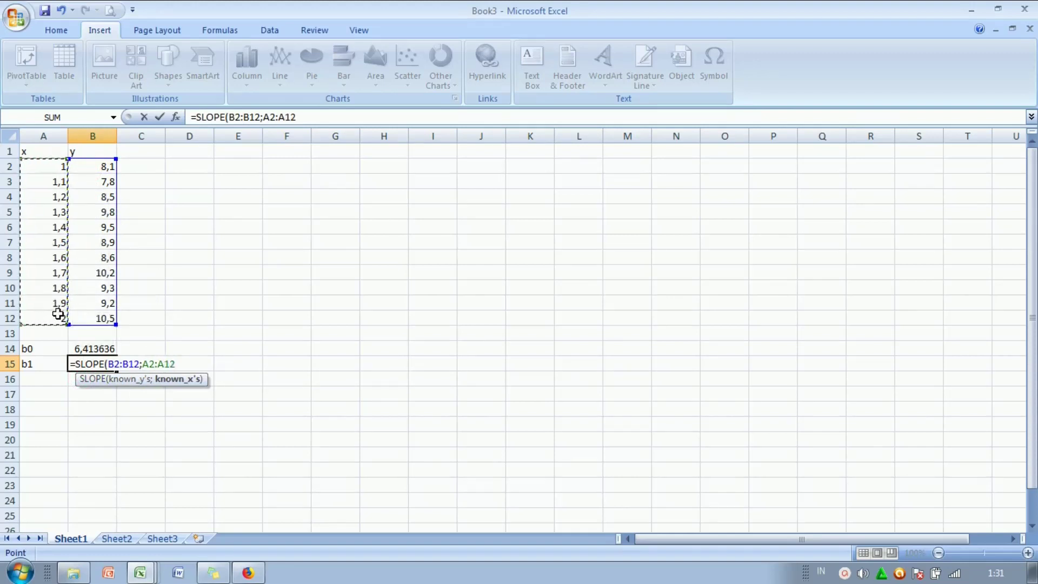
pyautogui.press('Return')
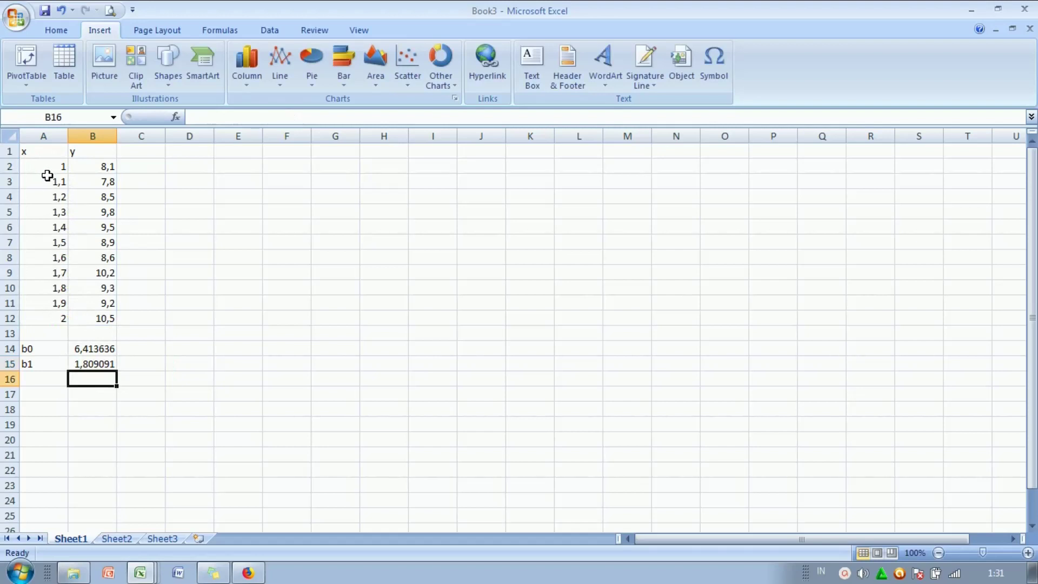
pyautogui.moveTo(47, 171); pyautogui.dragTo(98, 312)
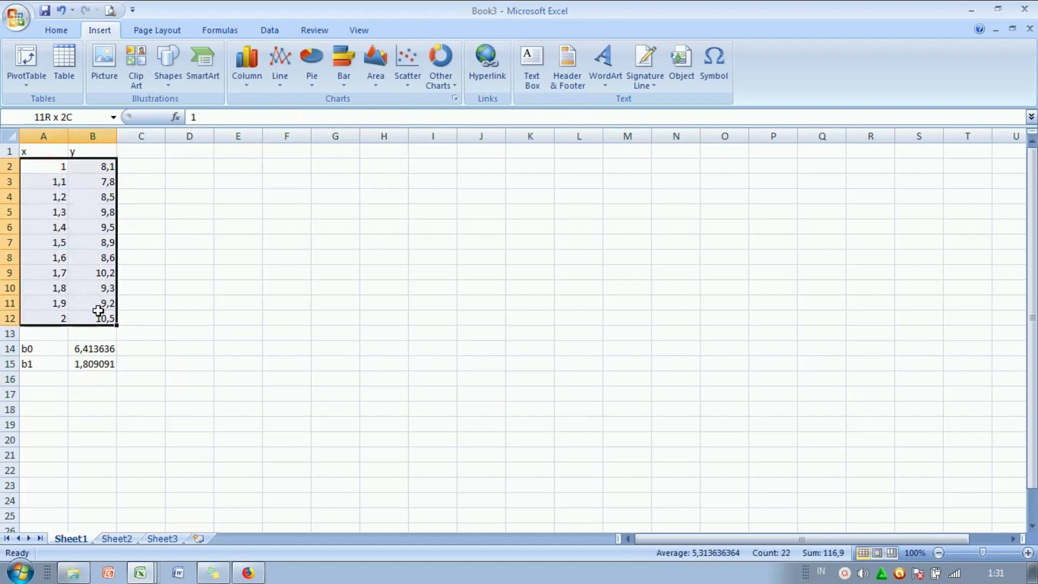
# Insert a markers-only scatter chart of the A2:B12 data.
pyautogui.click(400, 78)
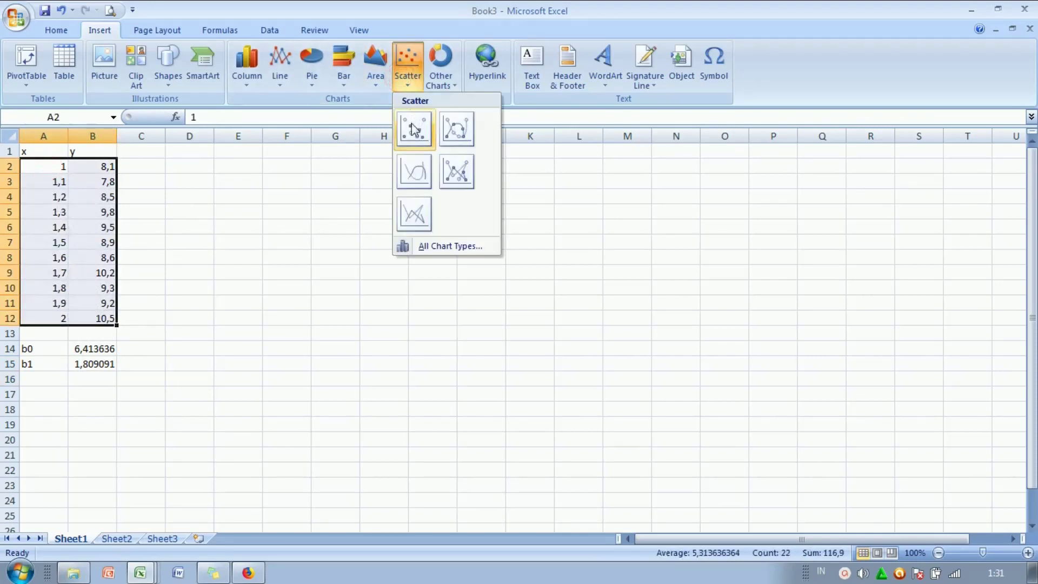
pyautogui.click(414, 129)
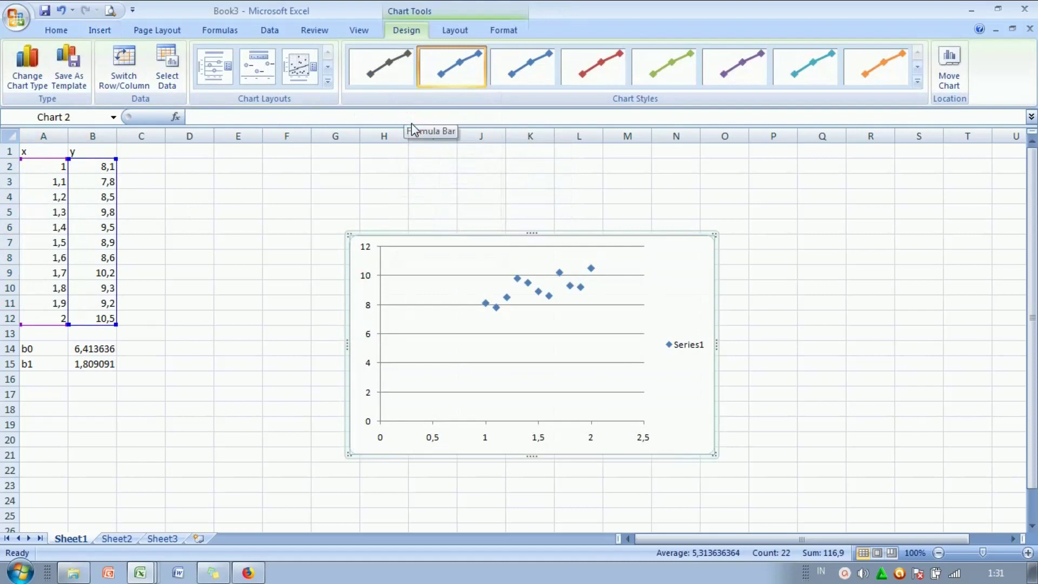
pyautogui.click(448, 31)
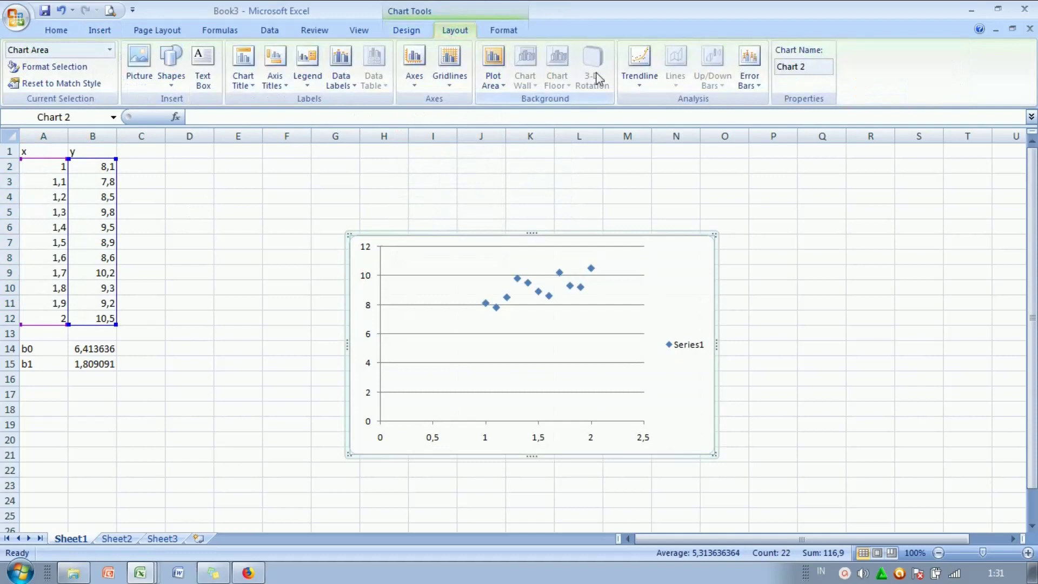
# Add a linear trendline showing y = 1,809x + 6,413 and move the chart right of the data.
pyautogui.click(629, 78)
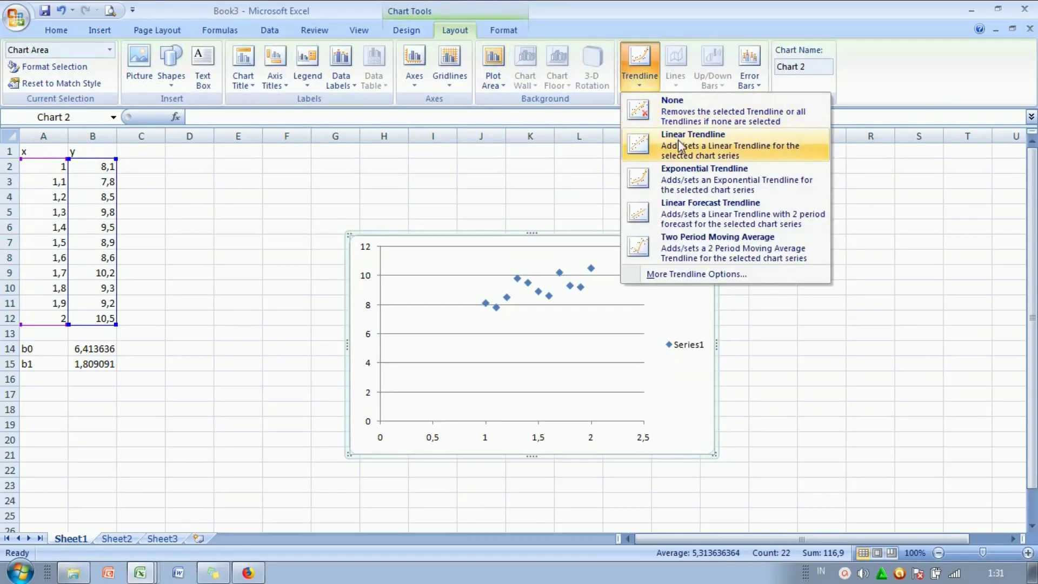
pyautogui.click(697, 275)
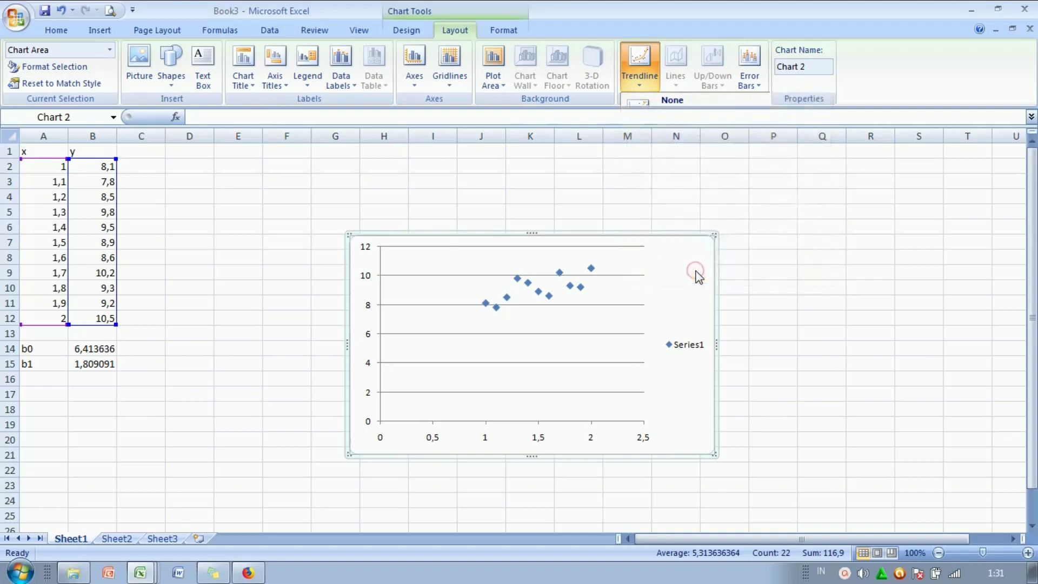
pyautogui.click(503, 171)
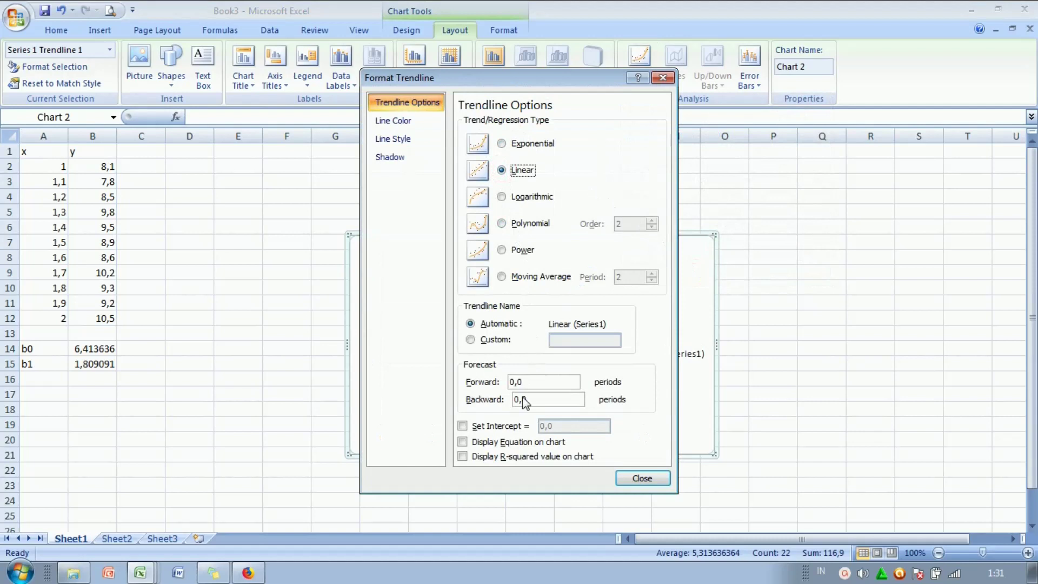
pyautogui.click(494, 442)
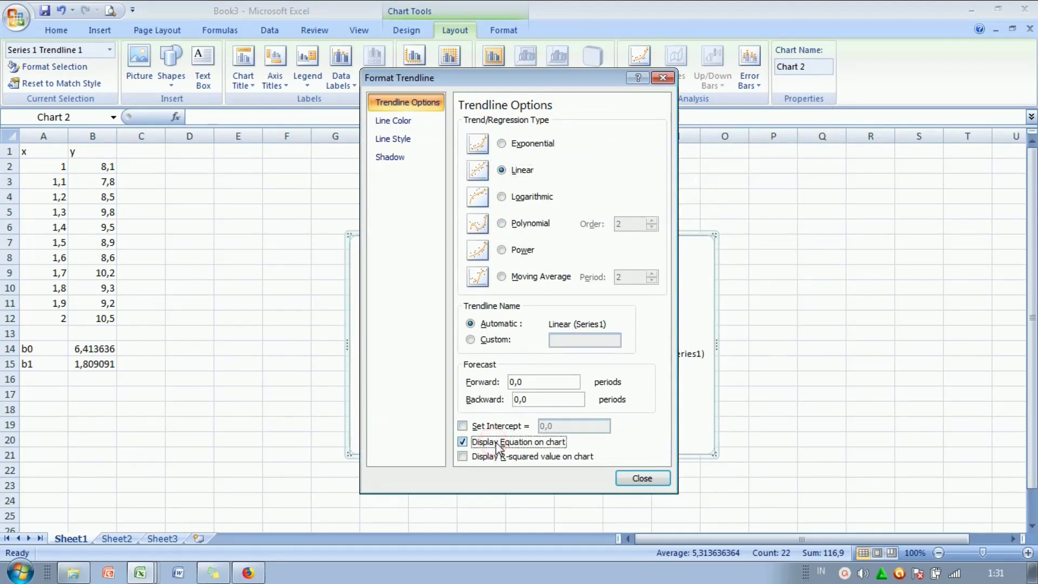
pyautogui.click(627, 479)
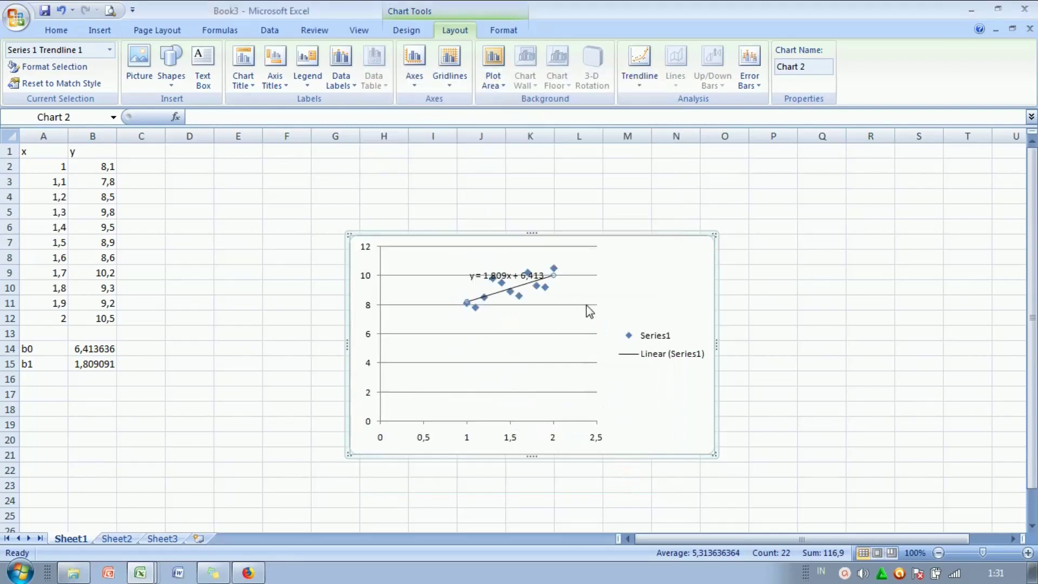
pyautogui.moveTo(651, 239); pyautogui.dragTo(950, 152)
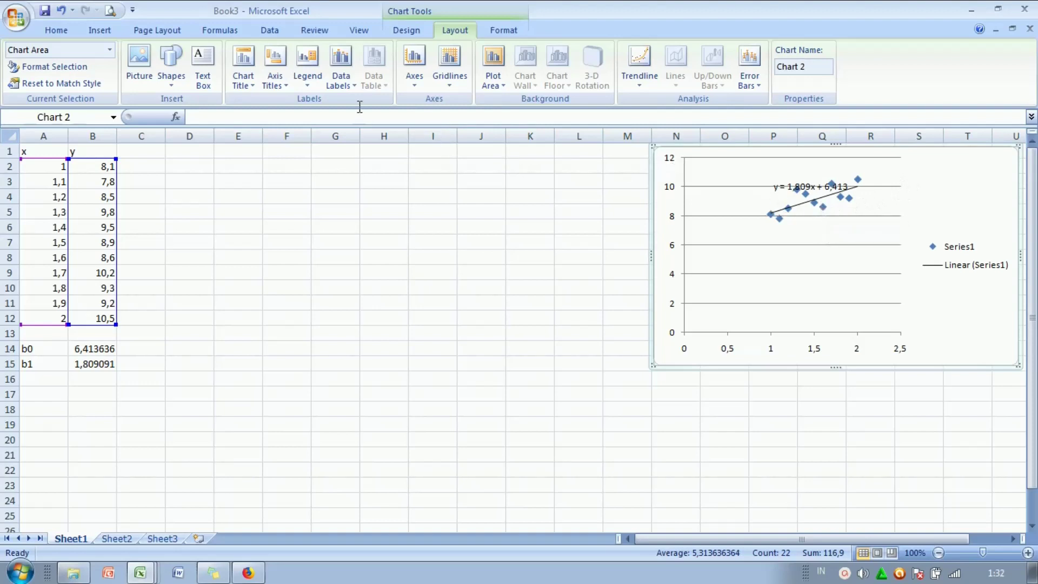
pyautogui.click(162, 169)
# Start the Data Analysis Regression tool with Y range B1:B12 and X range A1:A12.
pyautogui.click(269, 30)
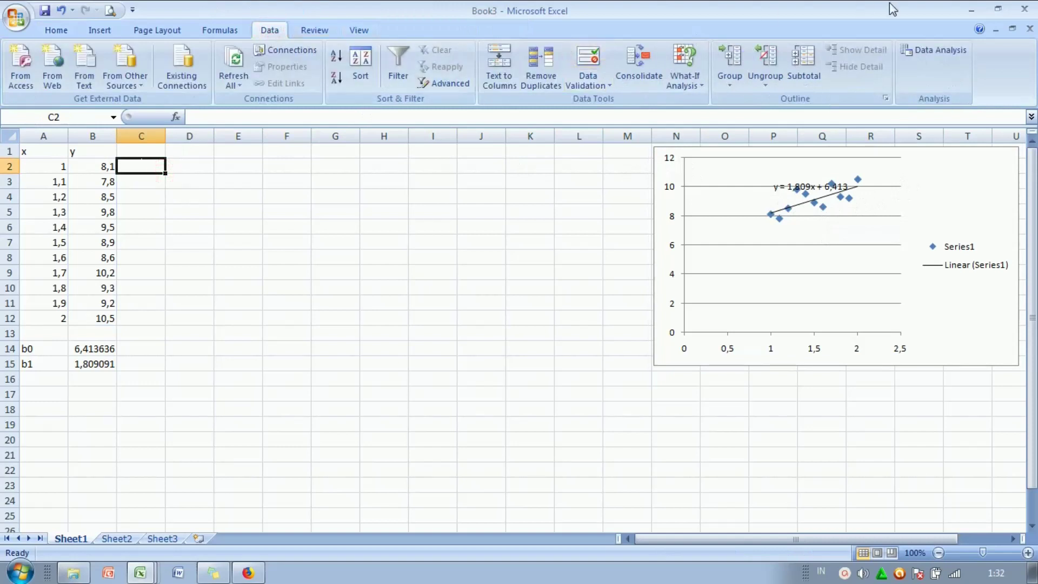
pyautogui.click(921, 51)
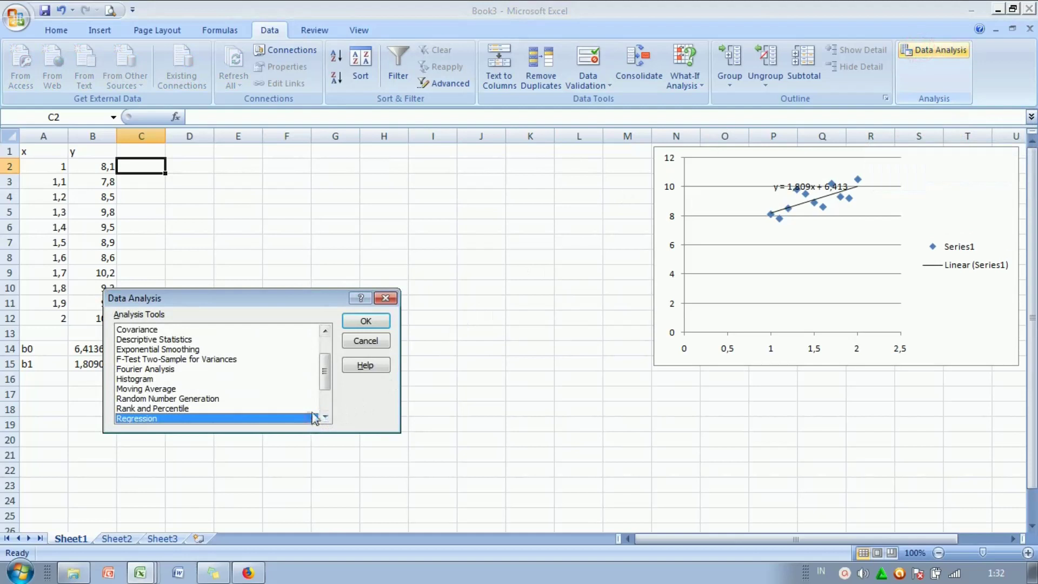
pyautogui.click(358, 322)
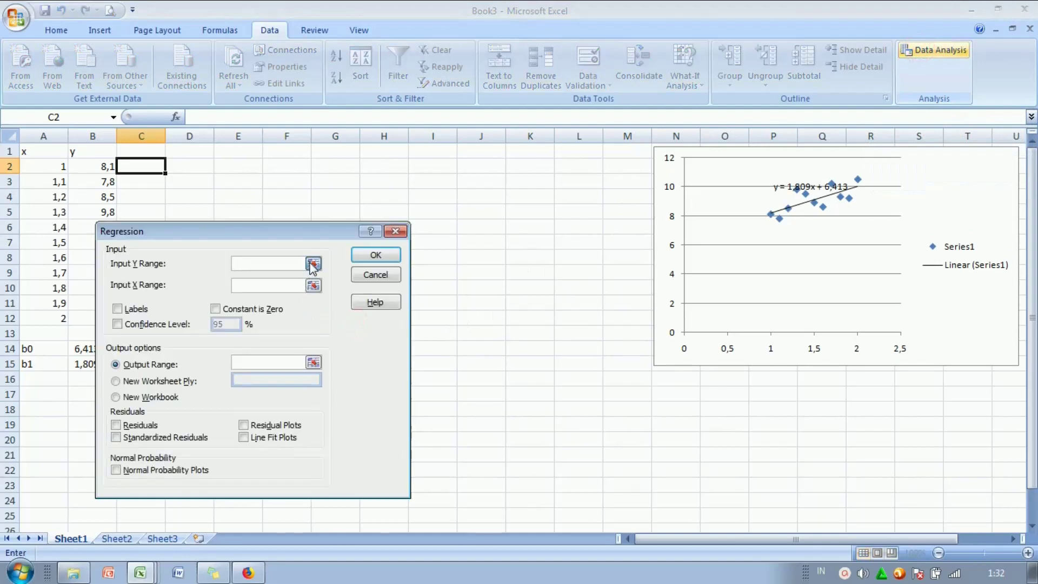
pyautogui.click(313, 263)
pyautogui.moveTo(84, 152); pyautogui.dragTo(95, 319)
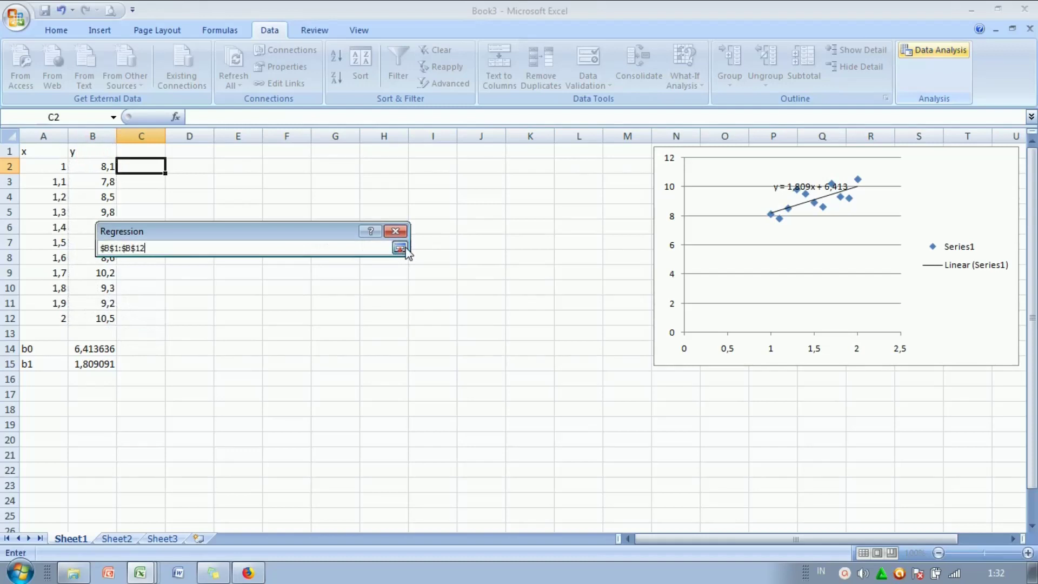
pyautogui.click(400, 248)
pyautogui.click(313, 285)
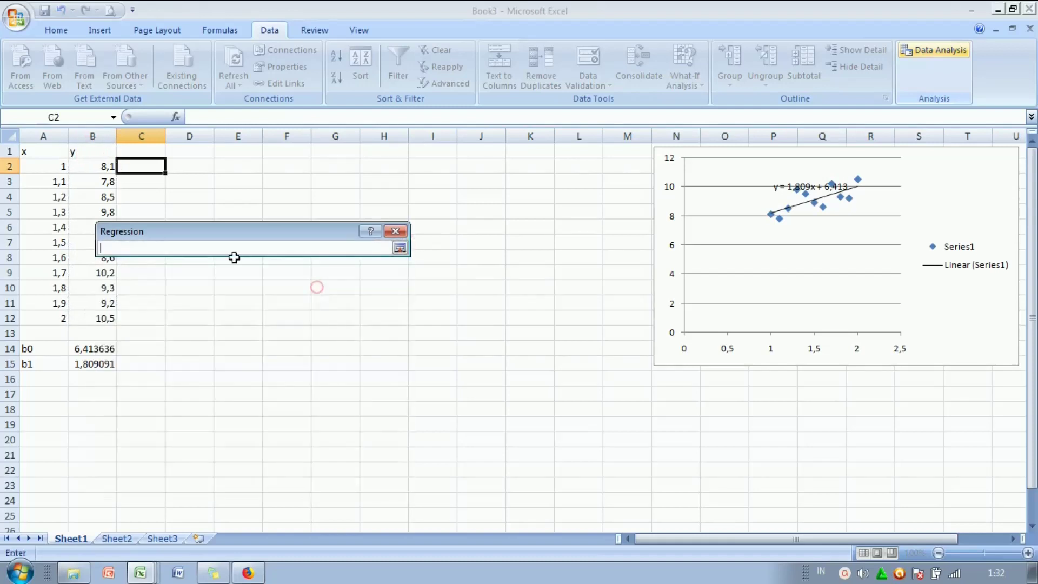
pyautogui.moveTo(54, 151); pyautogui.dragTo(60, 311)
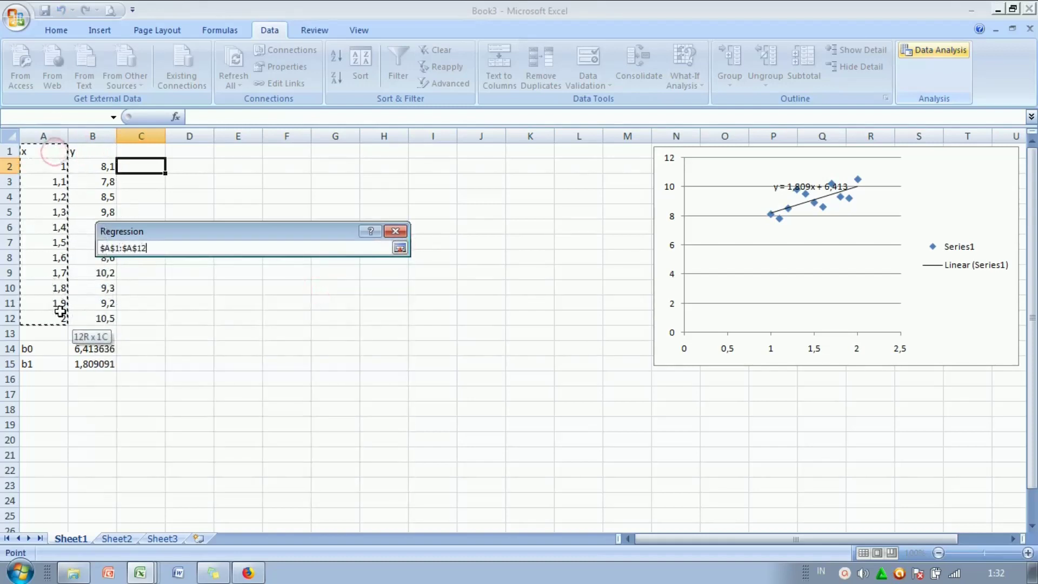
pyautogui.click(400, 247)
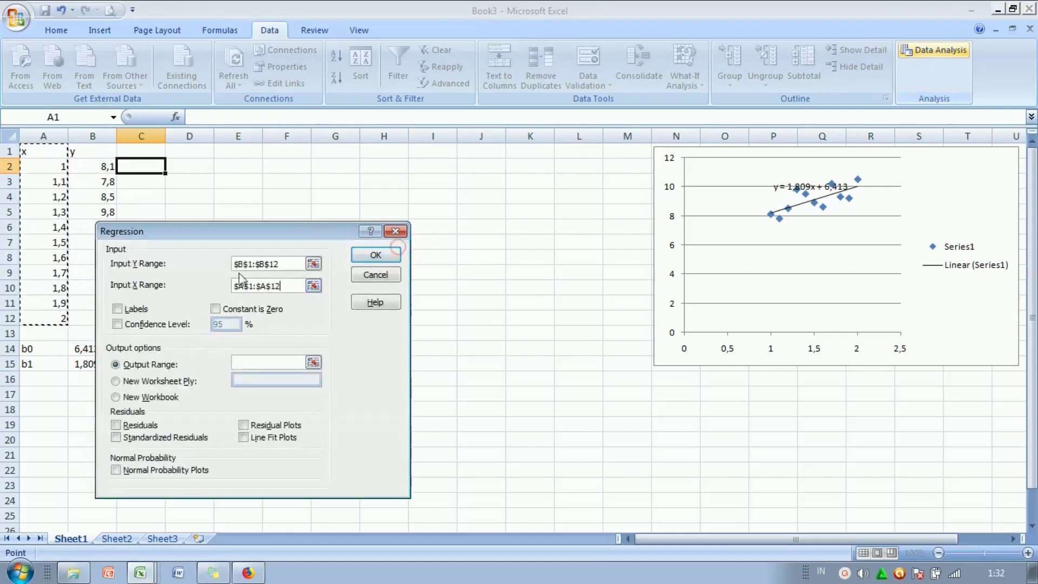
# Tick Labels, set the output range to D2, and run the regression.
pyautogui.click(118, 310)
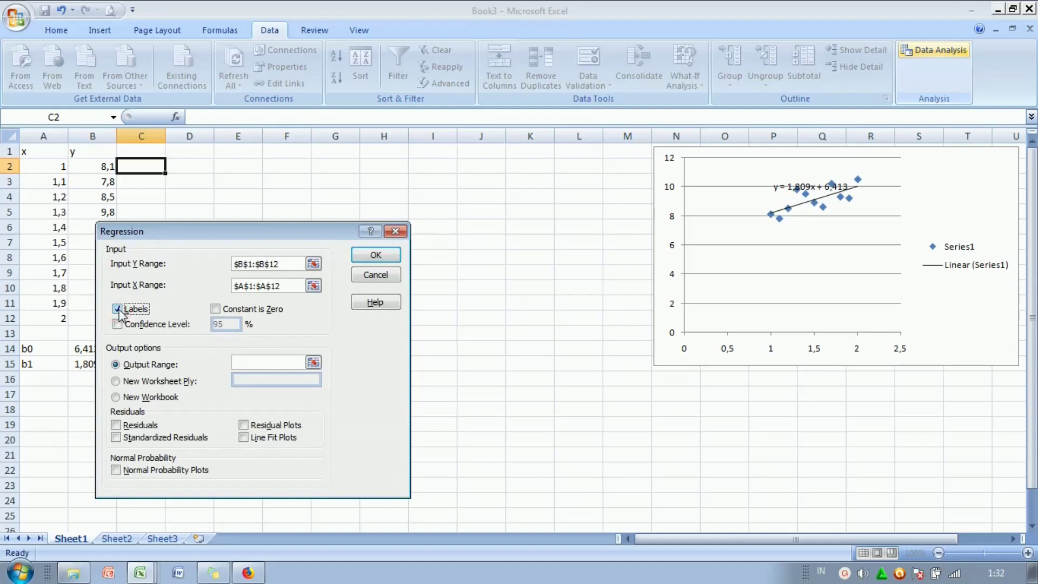
pyautogui.click(243, 351)
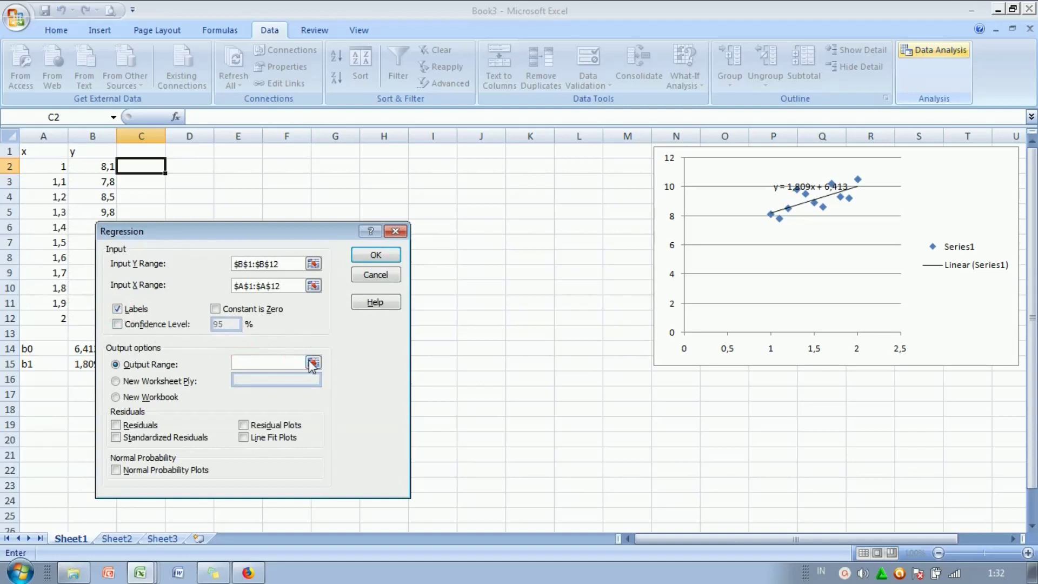
pyautogui.click(308, 361)
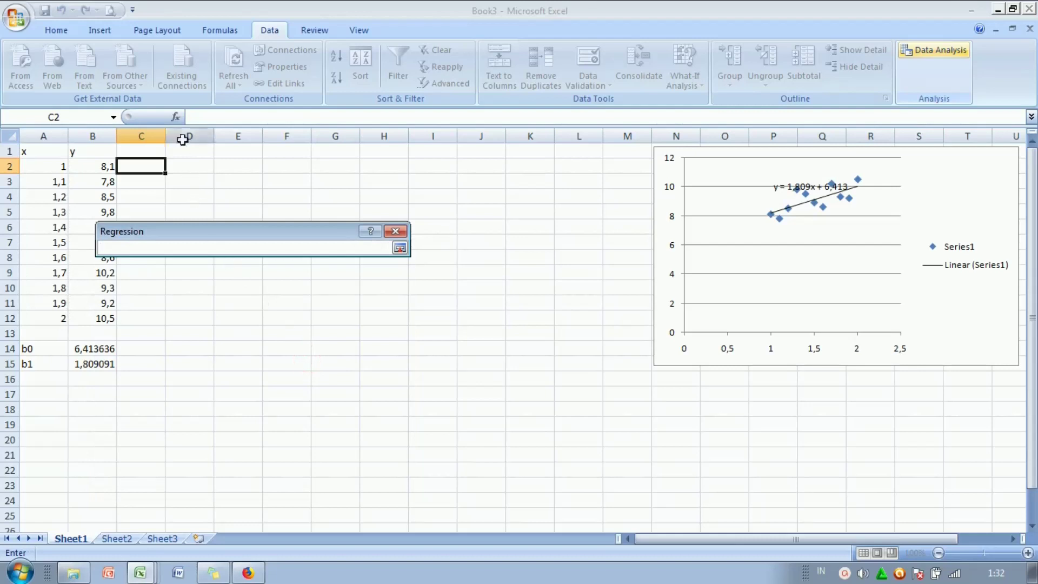
pyautogui.click(180, 160)
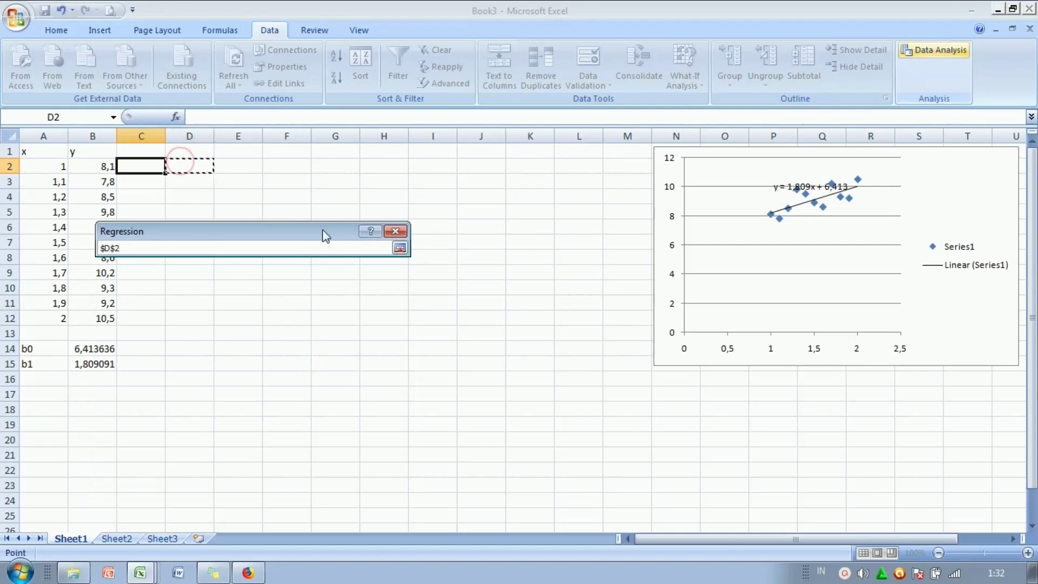
pyautogui.click(399, 248)
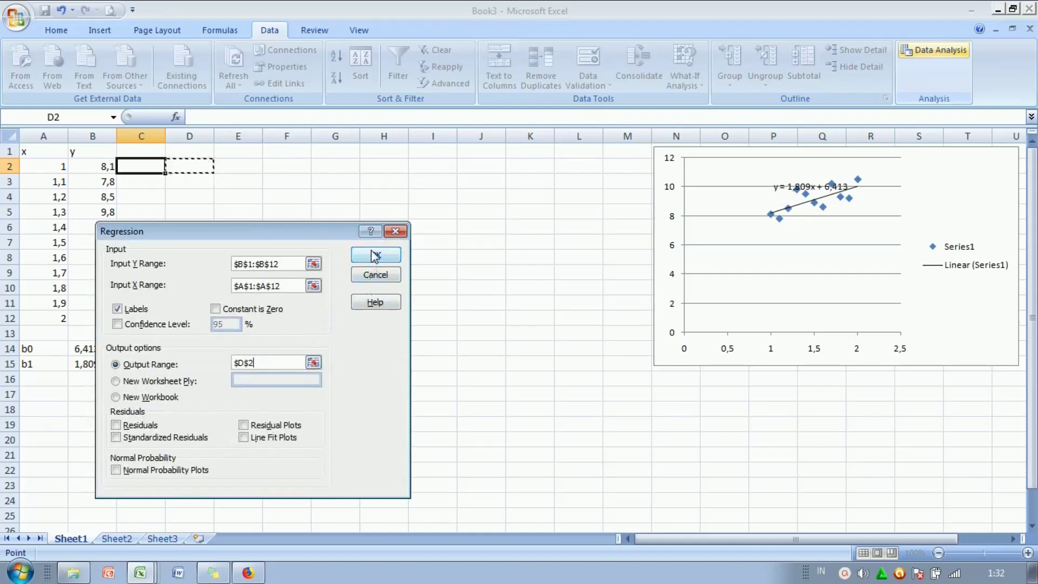
pyautogui.click(375, 255)
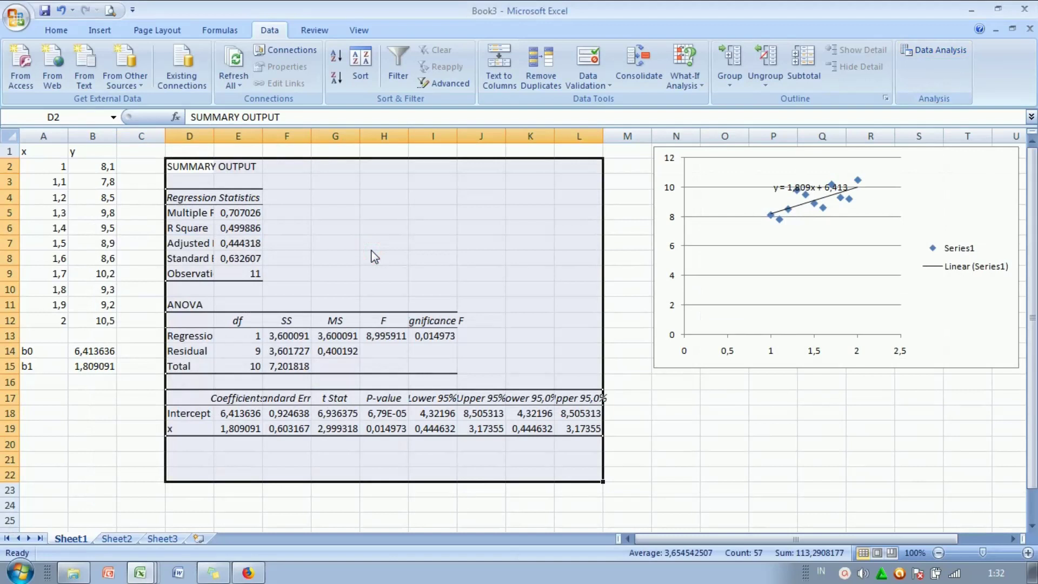
pyautogui.moveTo(249, 416); pyautogui.dragTo(246, 430)
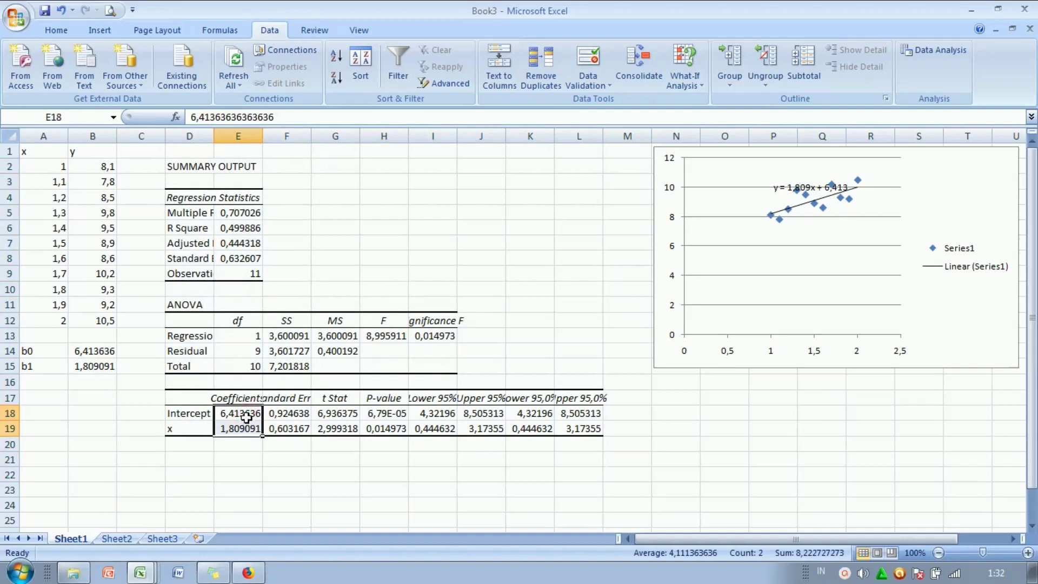
pyautogui.click(246, 417)
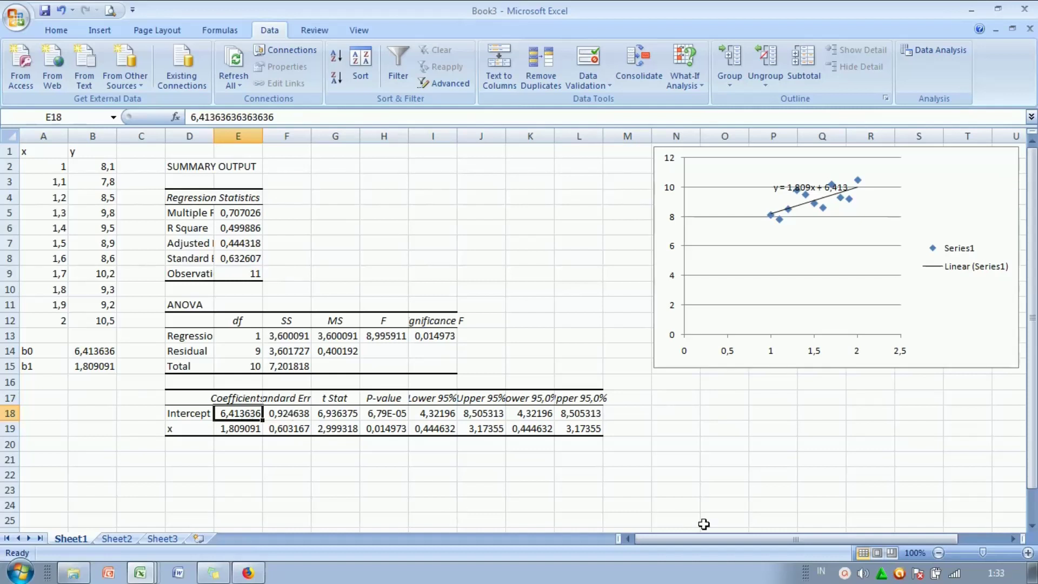
pyautogui.click(844, 574)
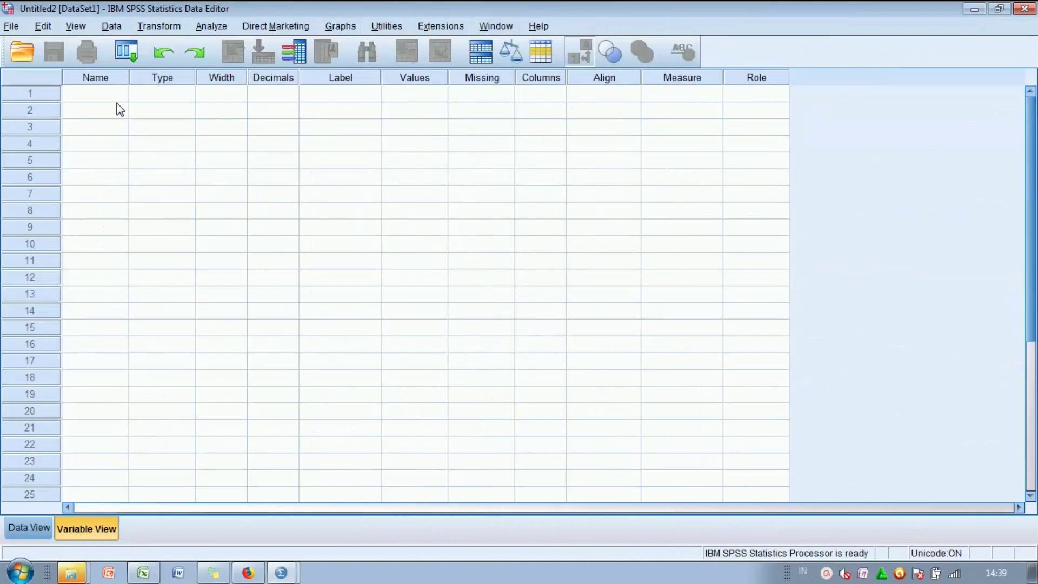
# Name the variables x and y in Variable View, then switch to Data View.
pyautogui.click(113, 97)
pyautogui.write('x')
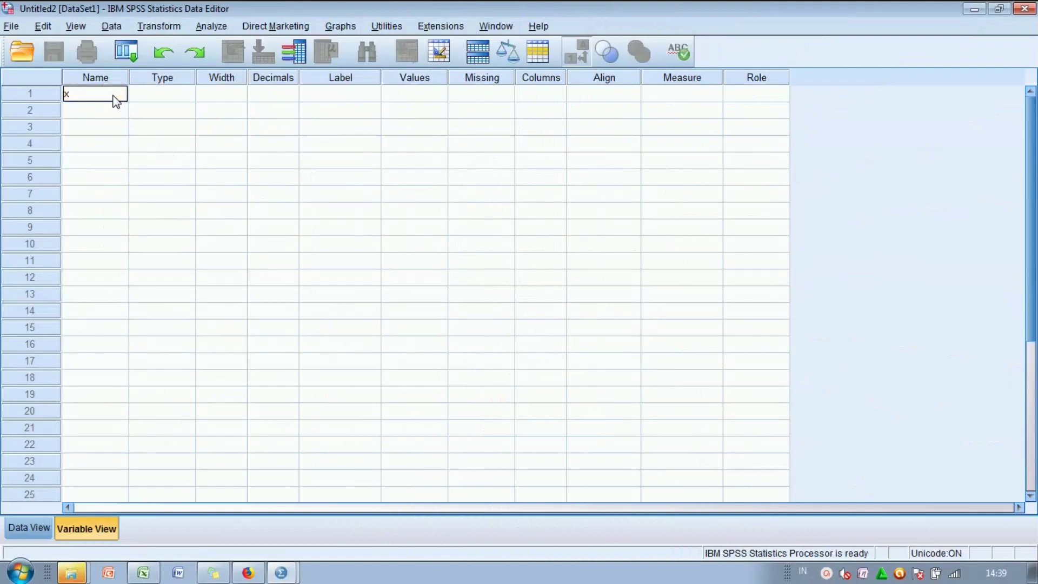
pyautogui.press('Return')
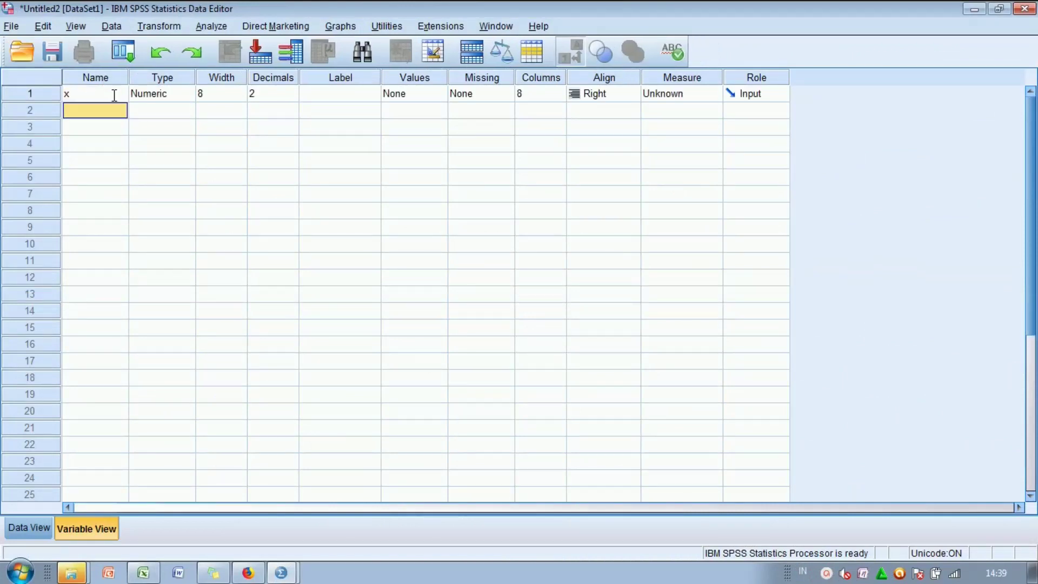
pyautogui.write('y')
pyautogui.press('Return')
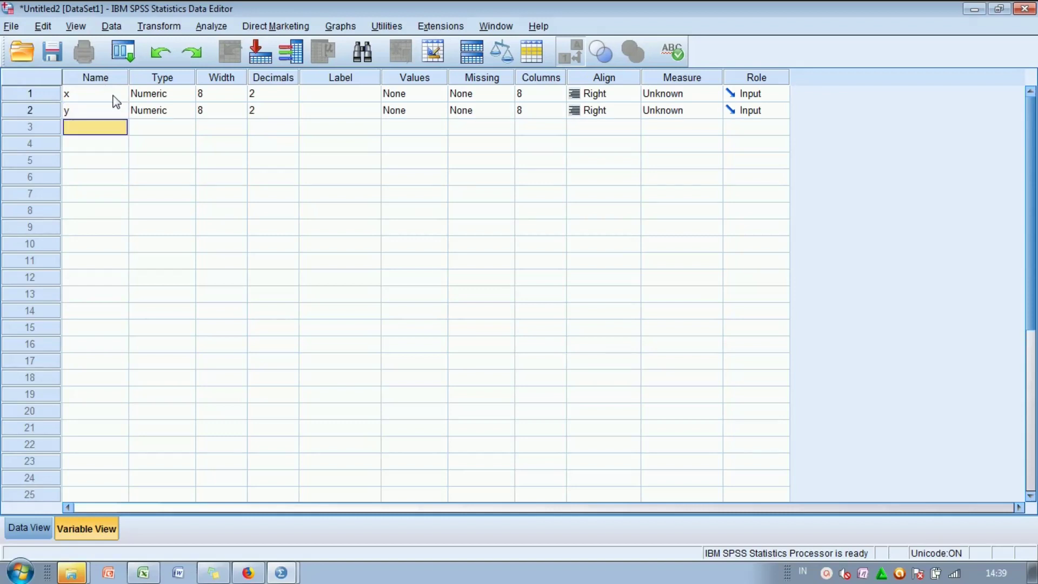
pyautogui.click(27, 528)
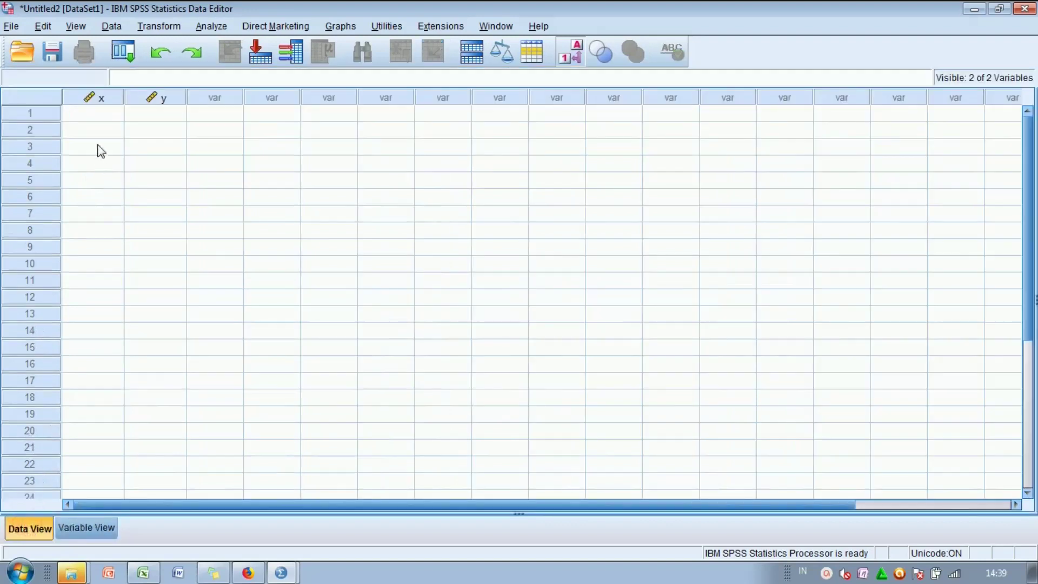
# Paste the 11 copied x/y value pairs starting at row 1 of column x.
pyautogui.click(101, 113)
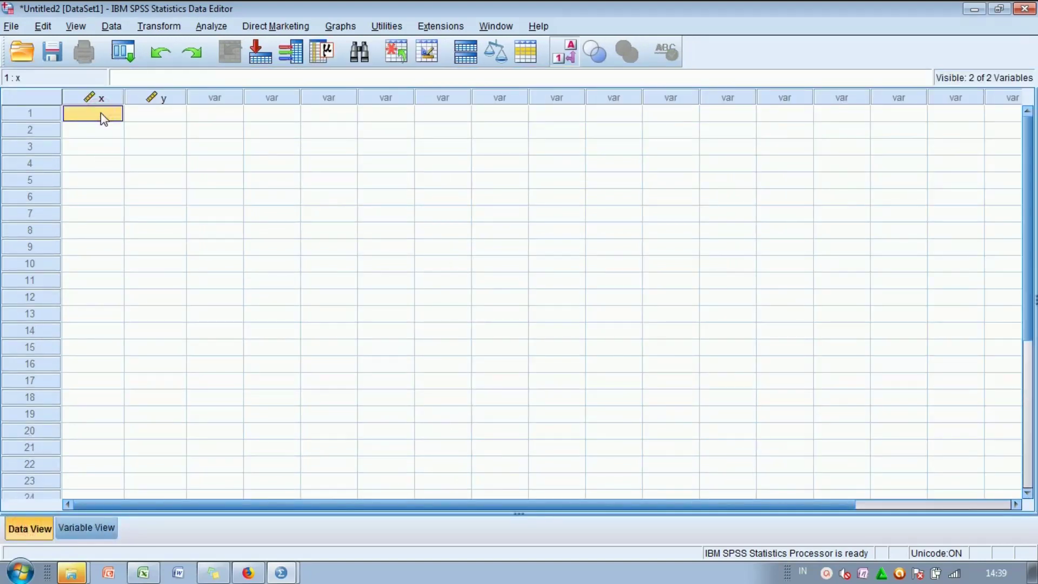
pyautogui.write('1,00\t8,10 1,10\t7,80 1,20\t8,50 1,30\t9,80 1,40\t9,50 1,50\t8,90 1,60\t8,60 1,70\t10,20 1,80\t9,30 1,90\t9,20 2,00\t10,50')
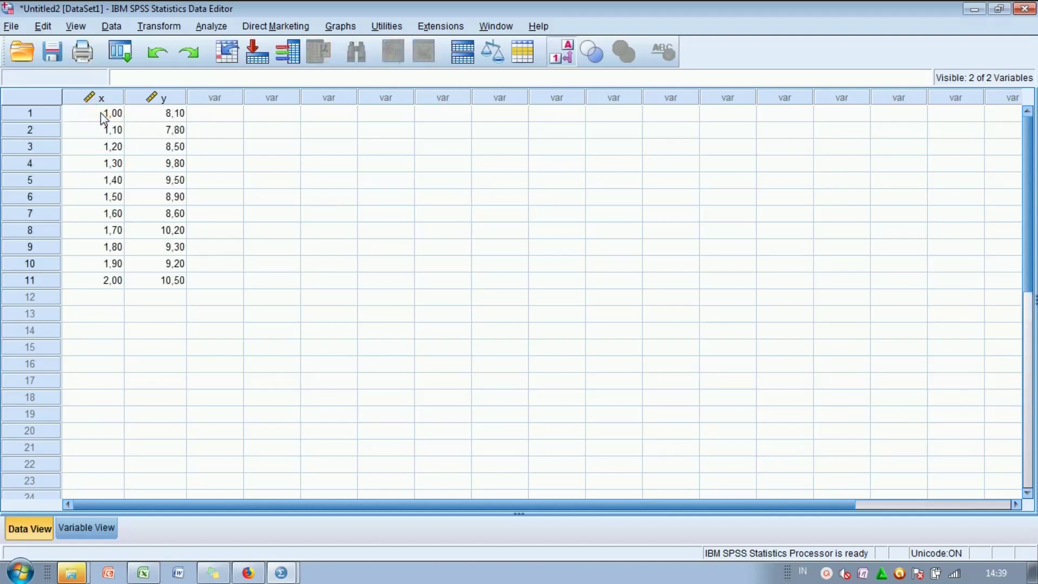
pyautogui.click(206, 29)
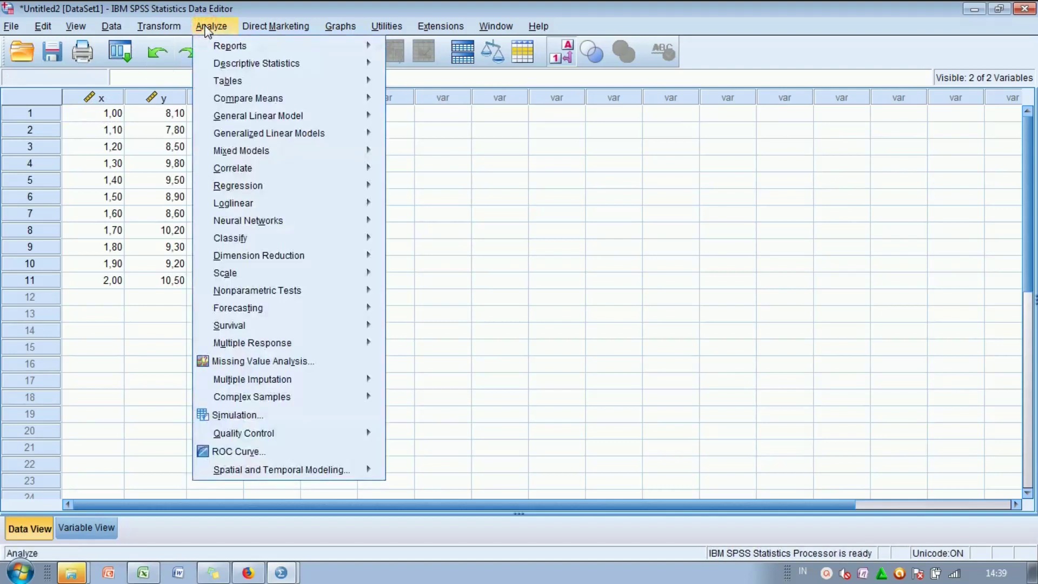
pyautogui.moveTo(238, 186)
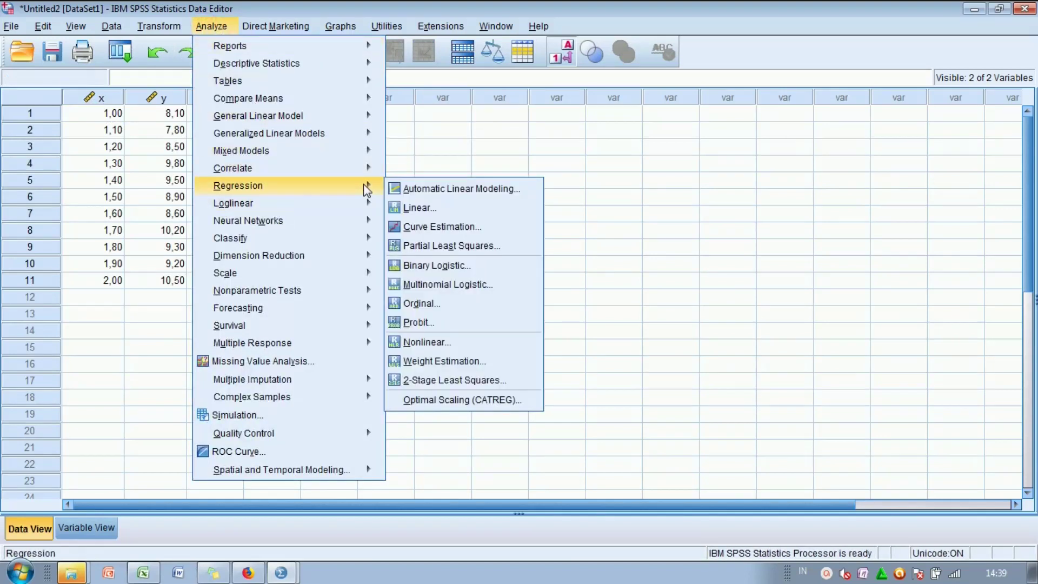
# In Linear Regression, set y as the dependent and x as the independent variable.
pyautogui.click(410, 207)
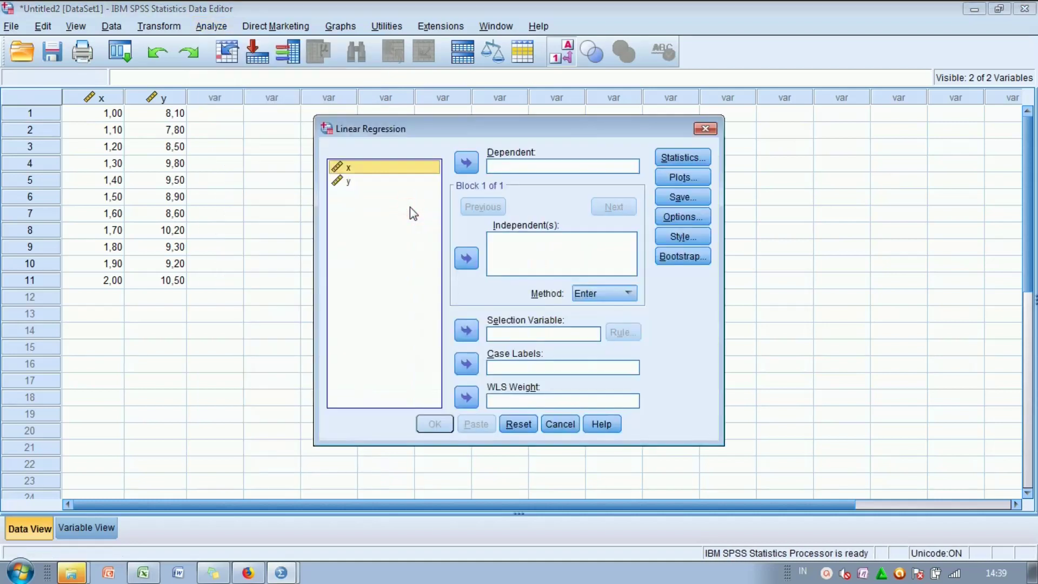
pyautogui.moveTo(400, 169); pyautogui.dragTo(522, 250)
pyautogui.click(398, 181)
pyautogui.moveTo(397, 181); pyautogui.dragTo(508, 169)
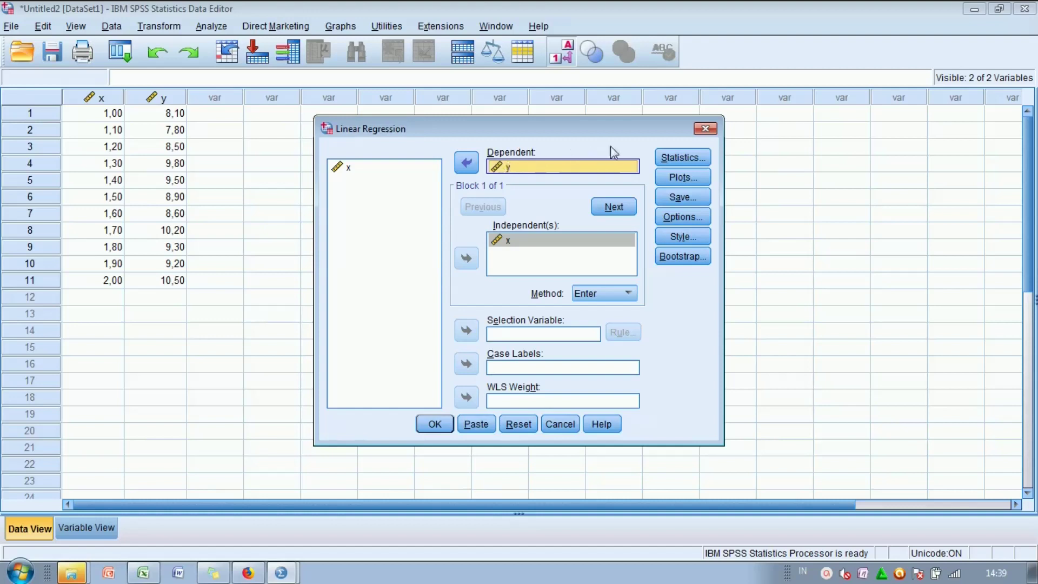
# Request R squared change and Descriptives statistics, then run the regression.
pyautogui.click(670, 160)
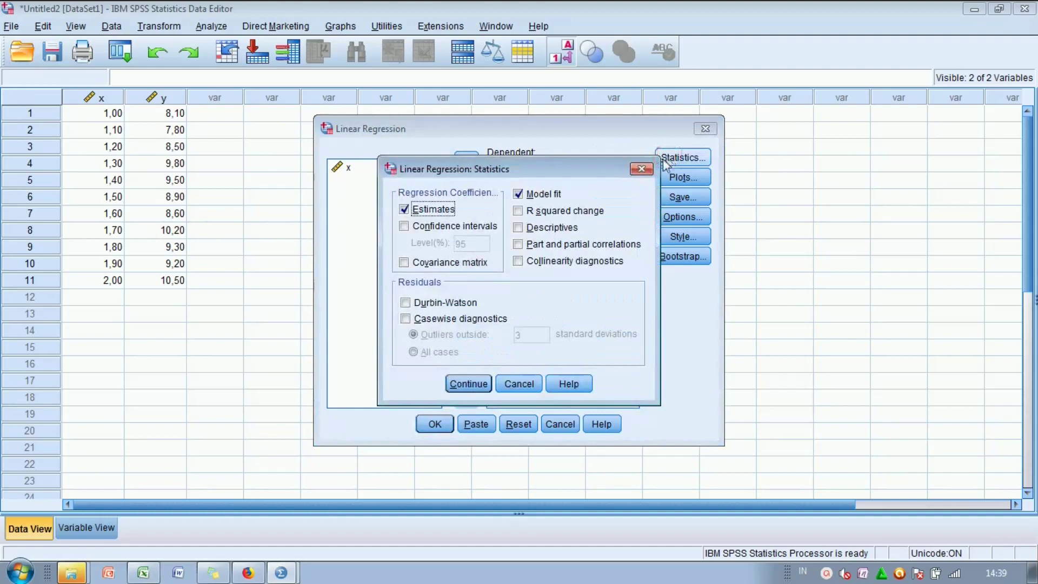
pyautogui.click(517, 210)
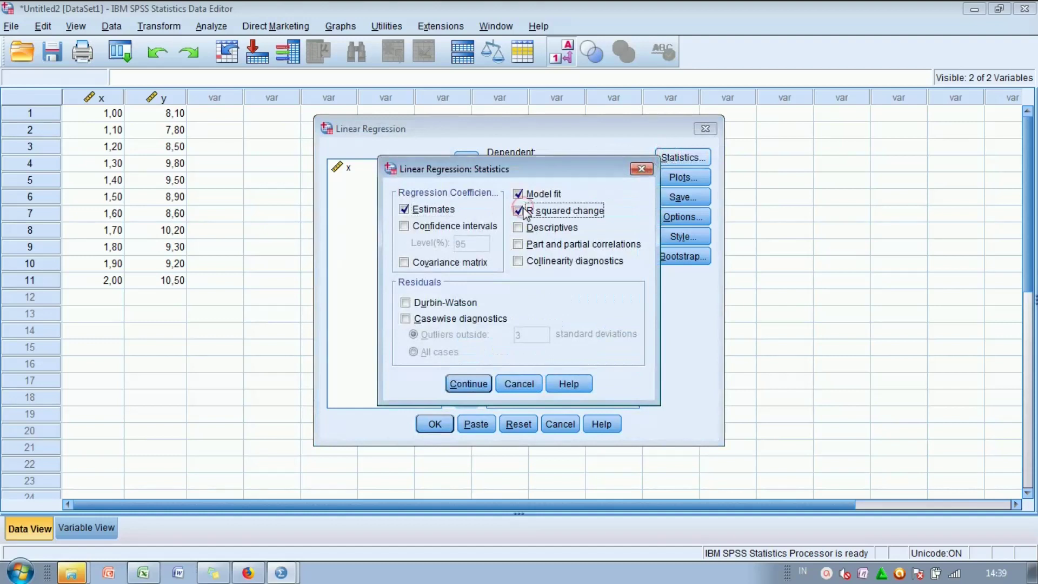
pyautogui.click(518, 227)
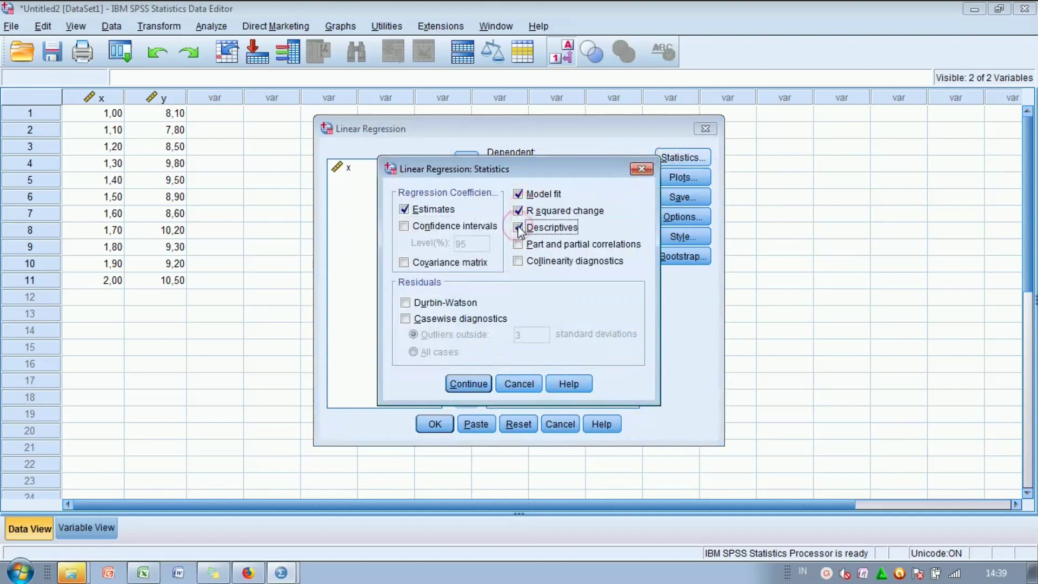
pyautogui.click(468, 385)
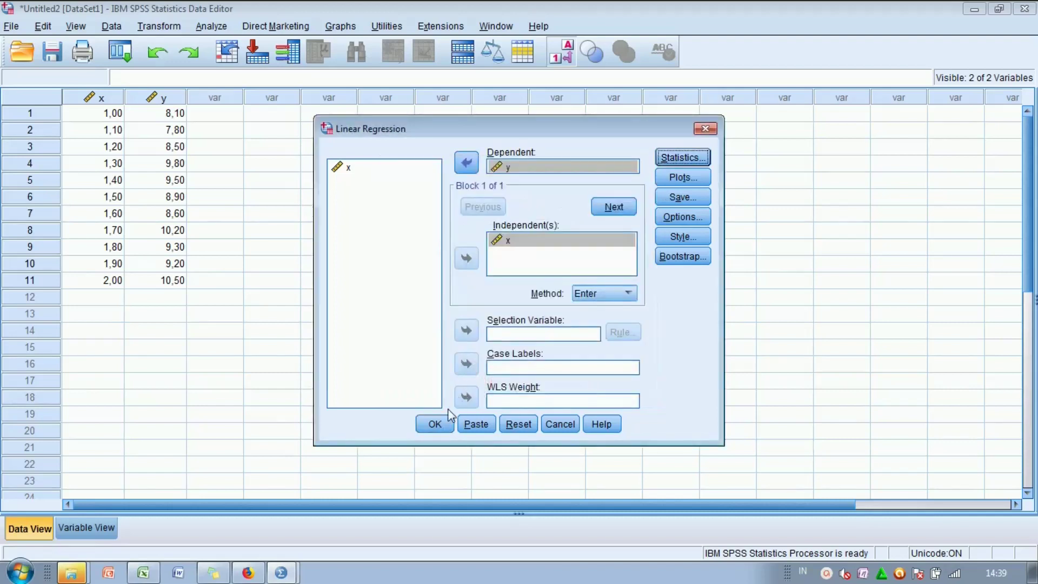
pyautogui.click(435, 426)
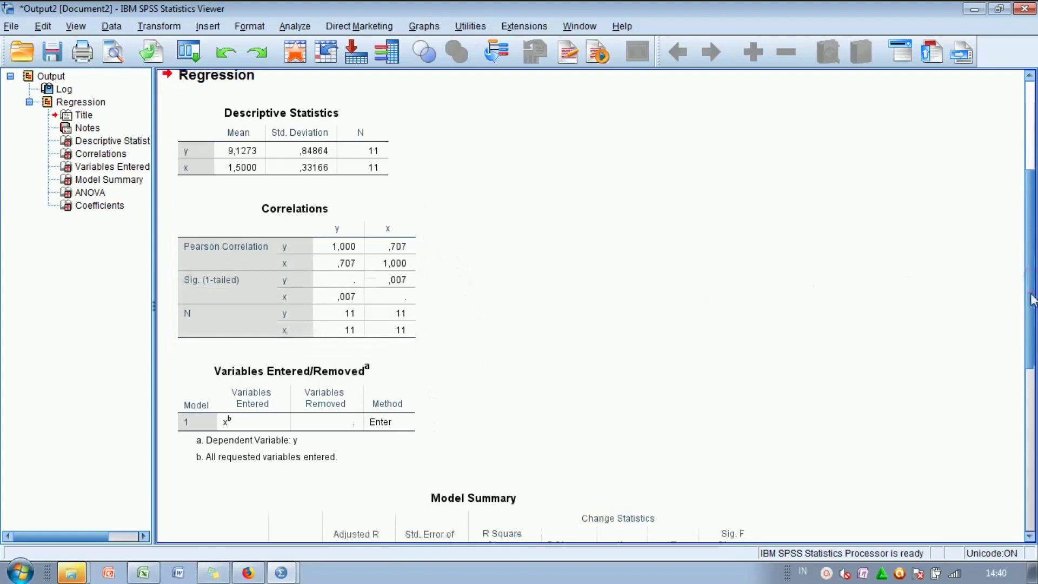
# Scroll to the Coefficients table in the output, then return to the Data Editor.
pyautogui.moveTo(1033, 297); pyautogui.dragTo(1033, 488)
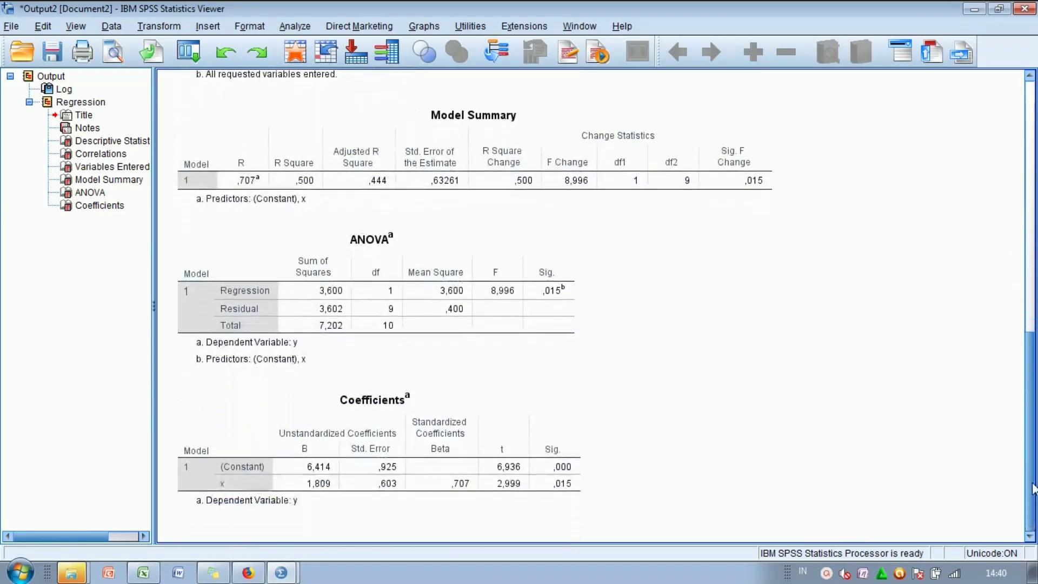
pyautogui.click(562, 435)
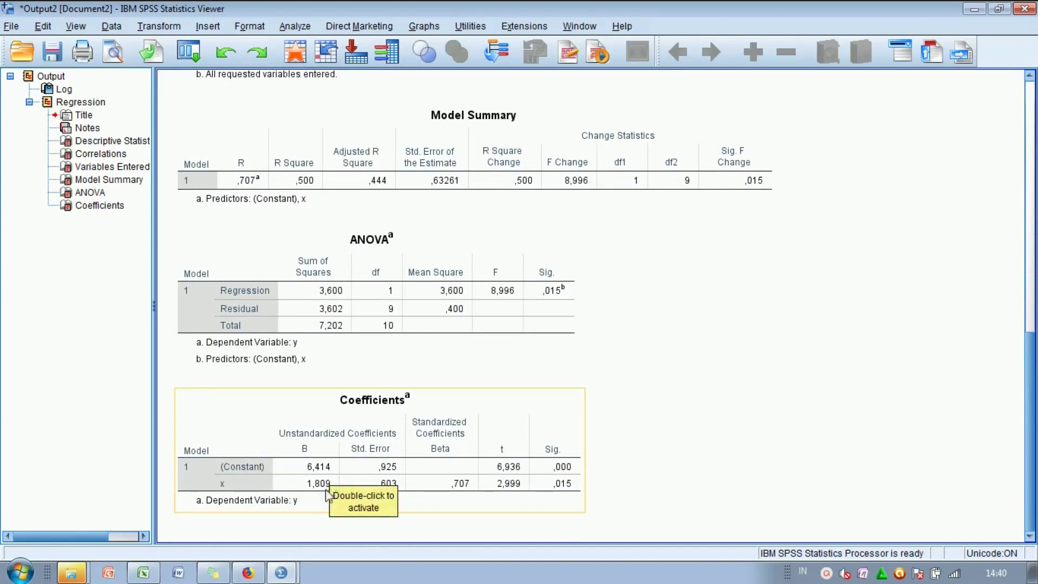
pyautogui.click(278, 579)
pyautogui.click(279, 542)
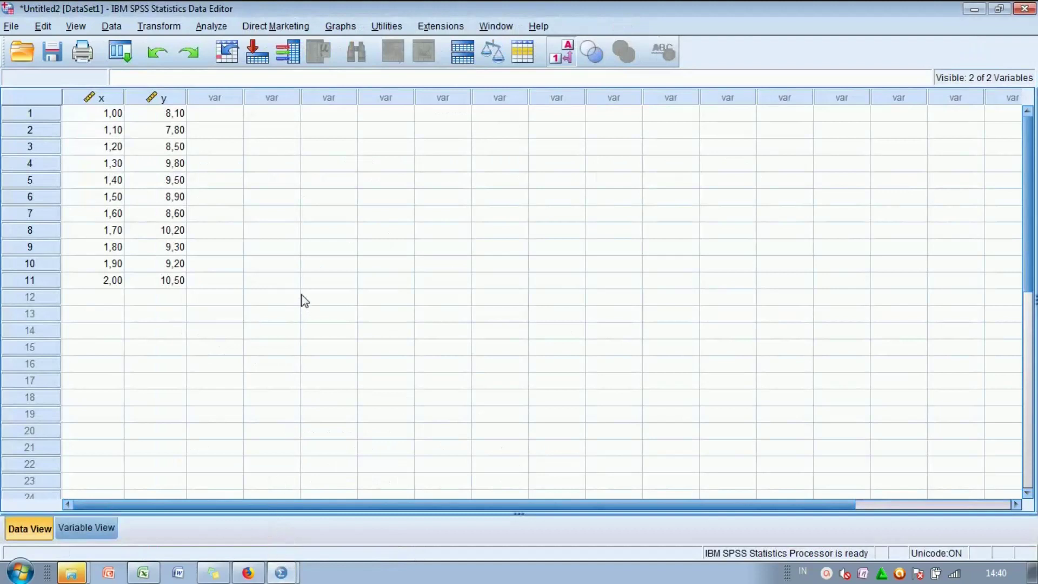
# Set up a regression variable plot with x on the horizontal axis and y on the vertical axis.
pyautogui.click(342, 28)
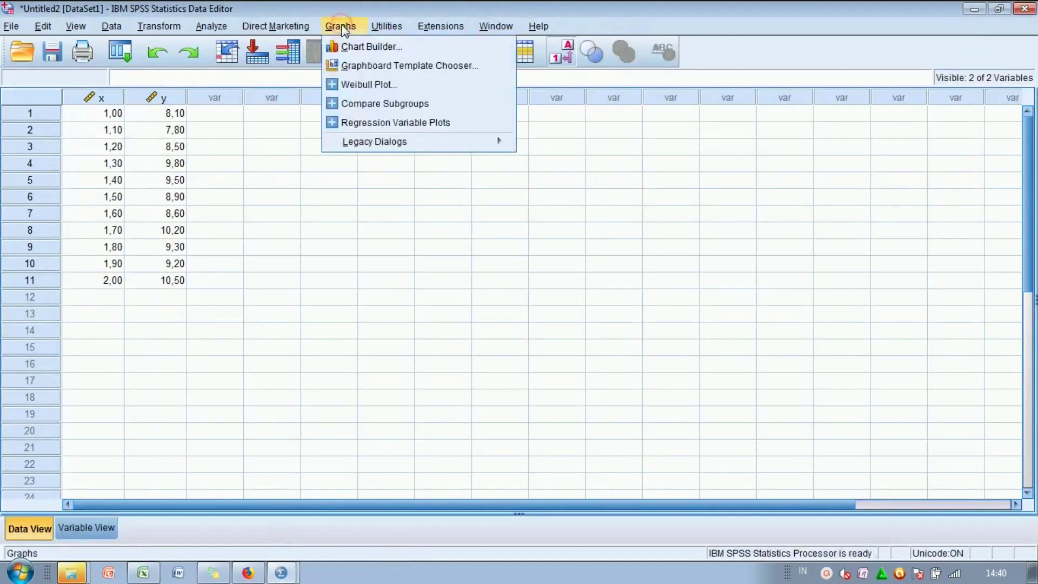
pyautogui.click(416, 123)
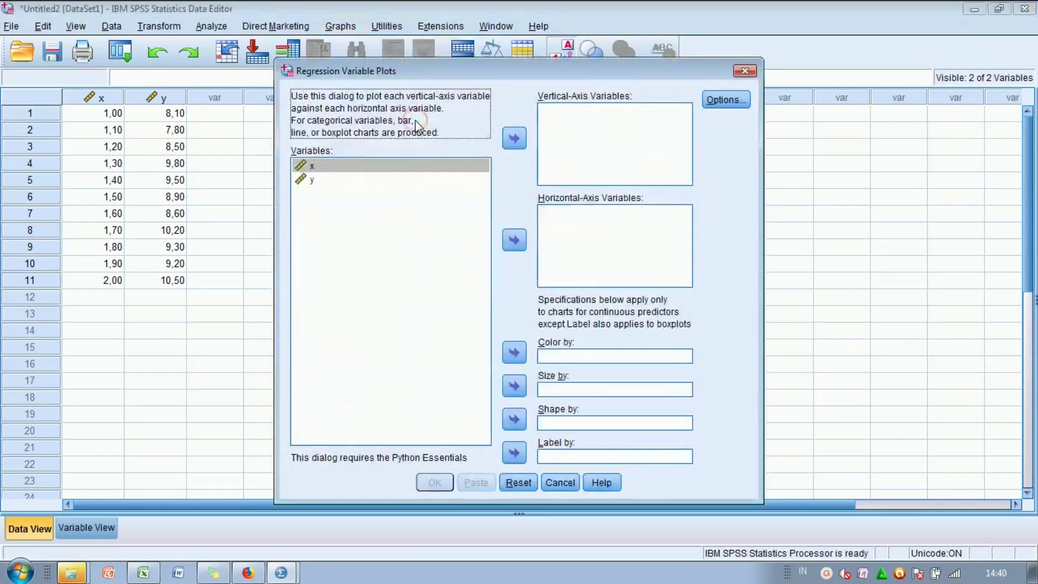
pyautogui.moveTo(383, 166); pyautogui.dragTo(577, 242)
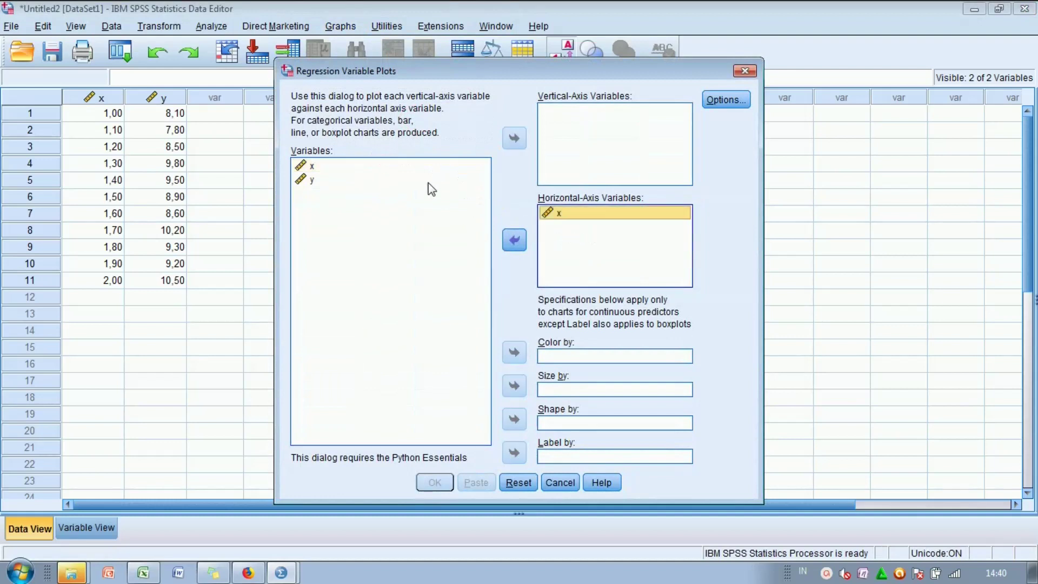
pyautogui.moveTo(374, 178); pyautogui.dragTo(576, 122)
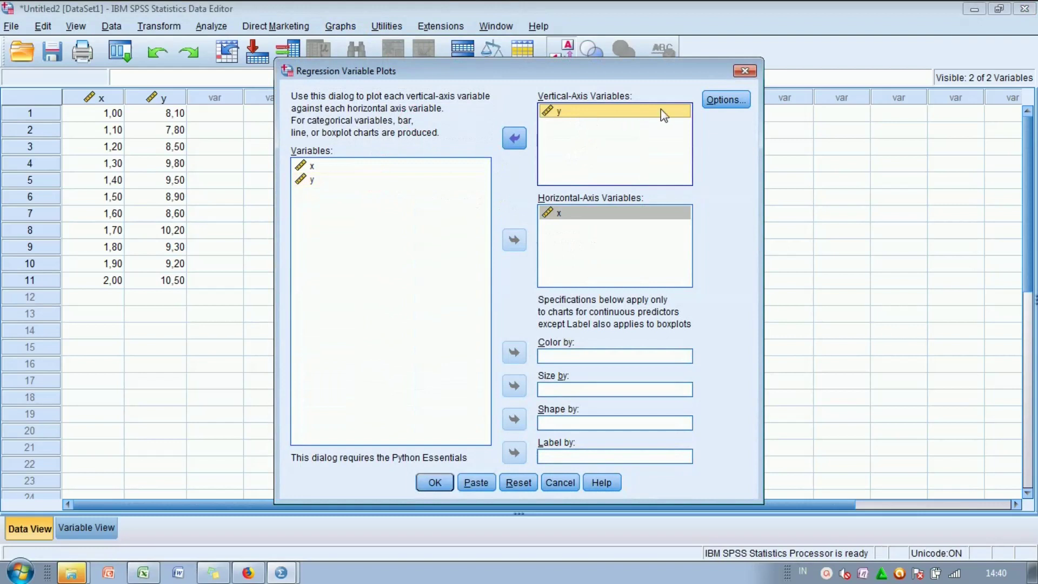
# Drop bordered boxplots, add a linear fit line, use line charts of means, and run the plot.
pyautogui.click(721, 100)
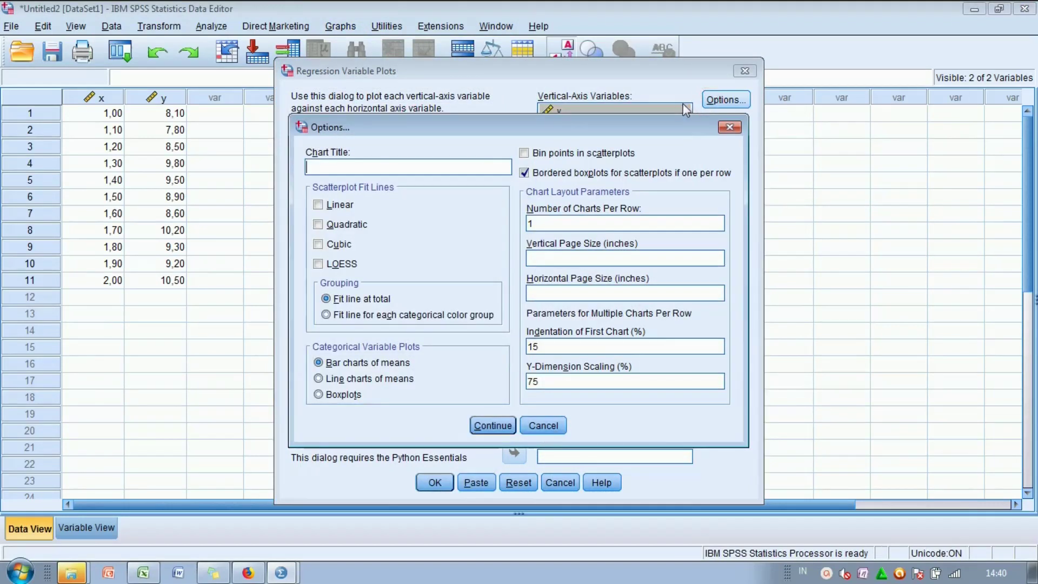
pyautogui.click(524, 172)
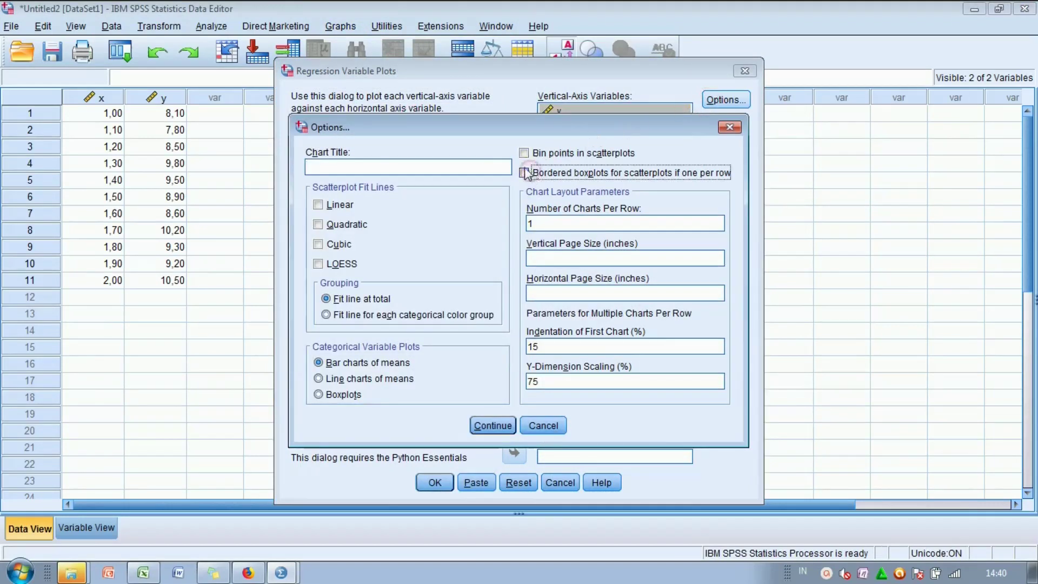
pyautogui.click(318, 205)
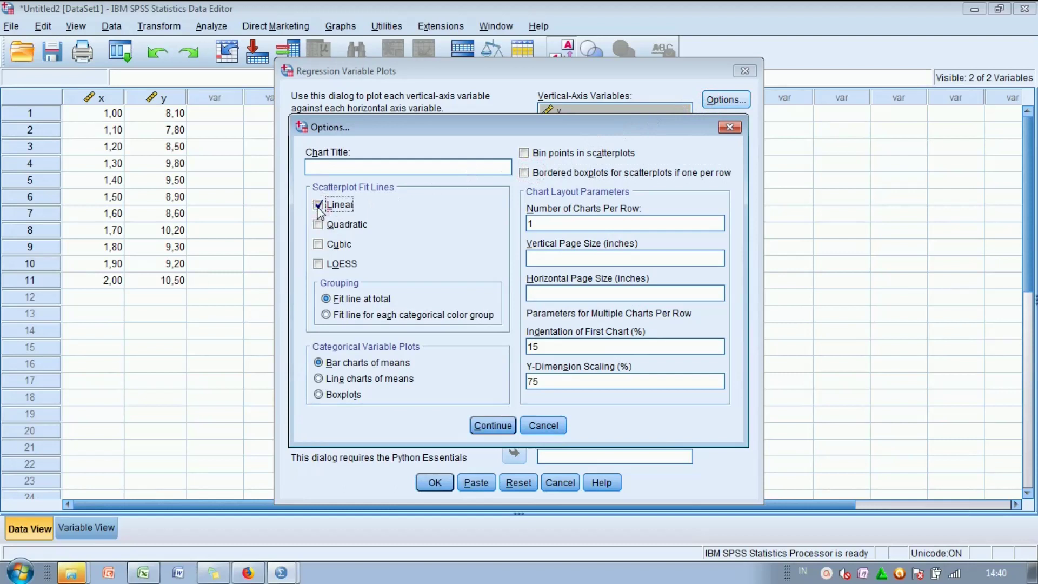
pyautogui.click(320, 379)
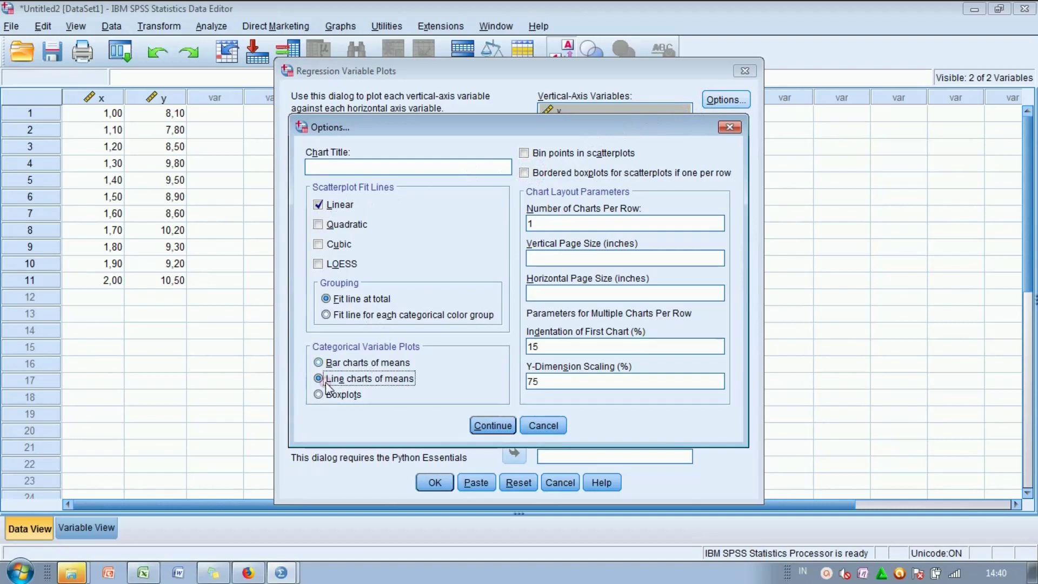
pyautogui.click(482, 424)
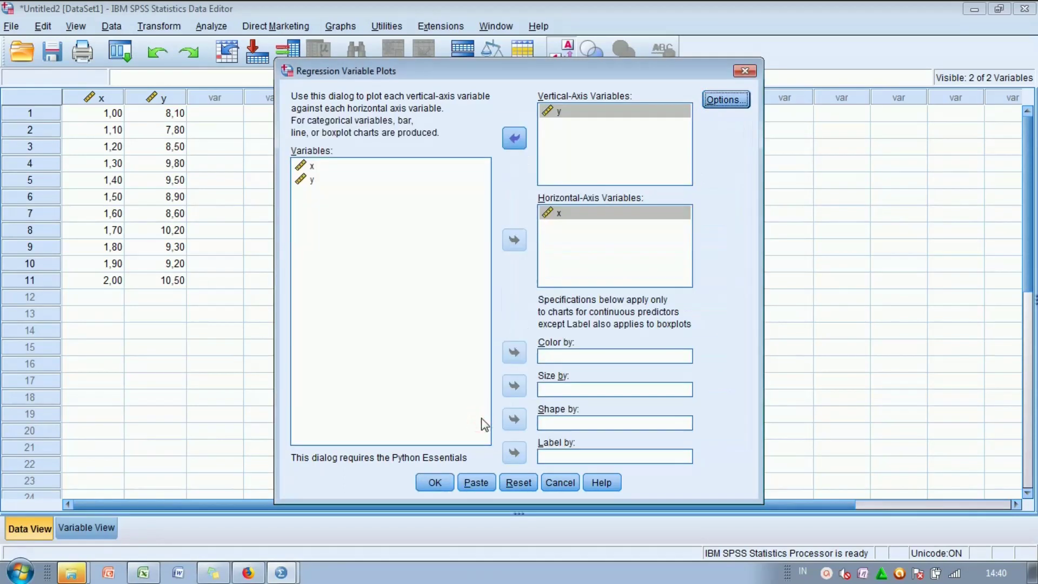
pyautogui.click(424, 483)
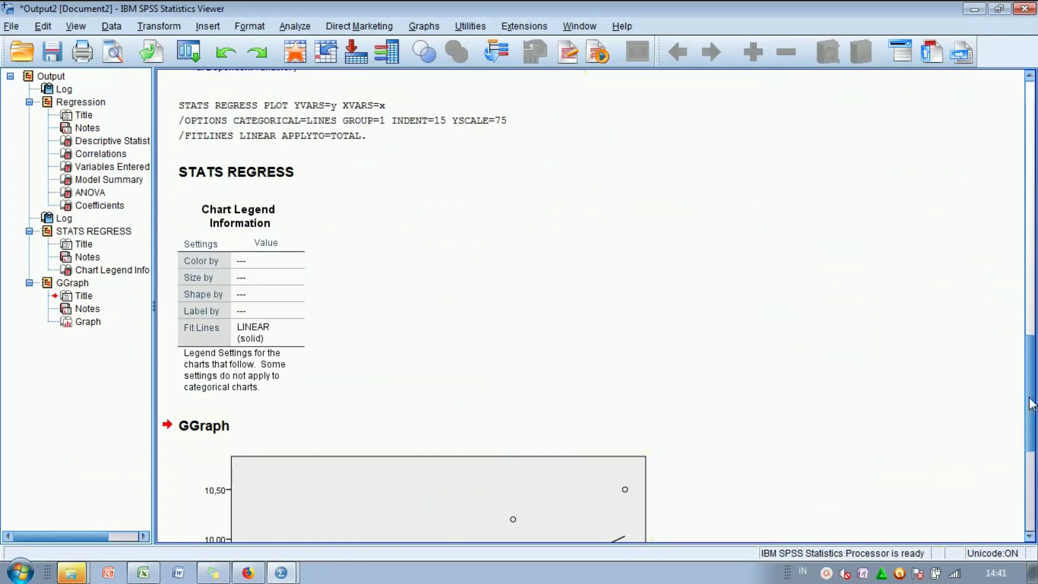
# Open the GGraph y-against-x scatterplot in the Chart Editor with data label mode on and Properties showing.
pyautogui.moveTo(1030, 410); pyautogui.dragTo(1030, 489)
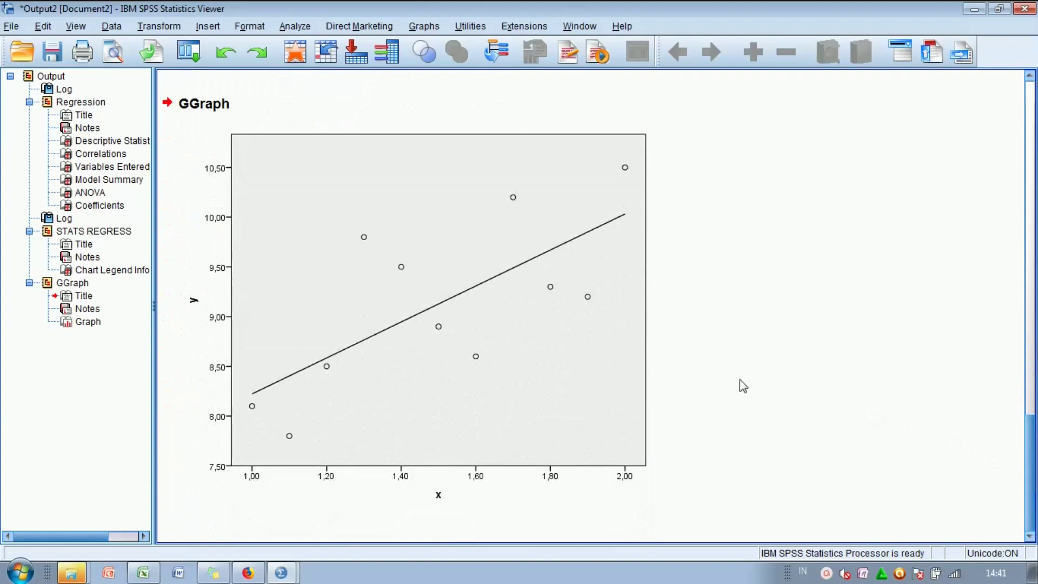
pyautogui.click(497, 327)
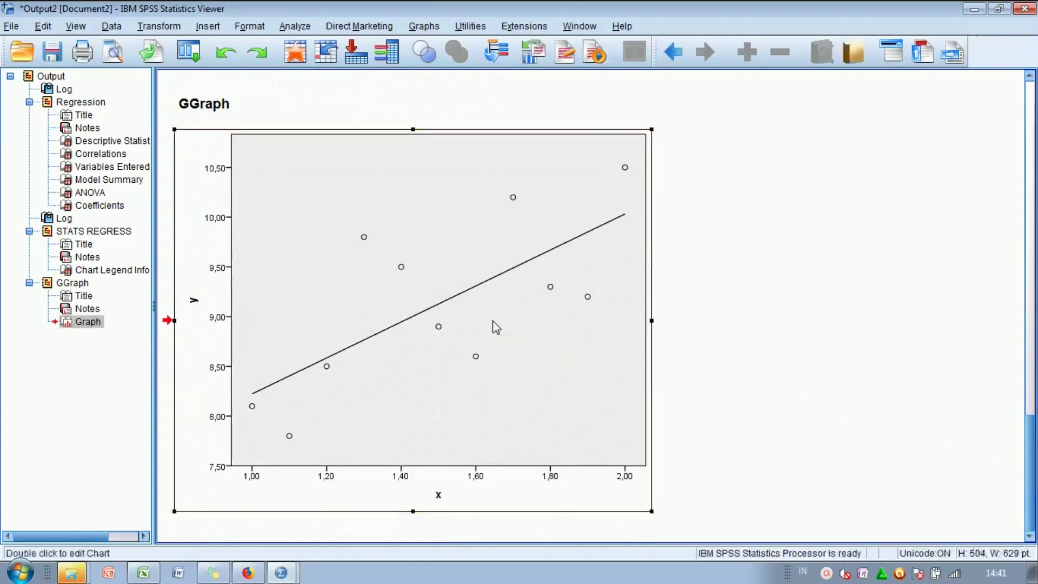
pyautogui.doubleClick(493, 321)
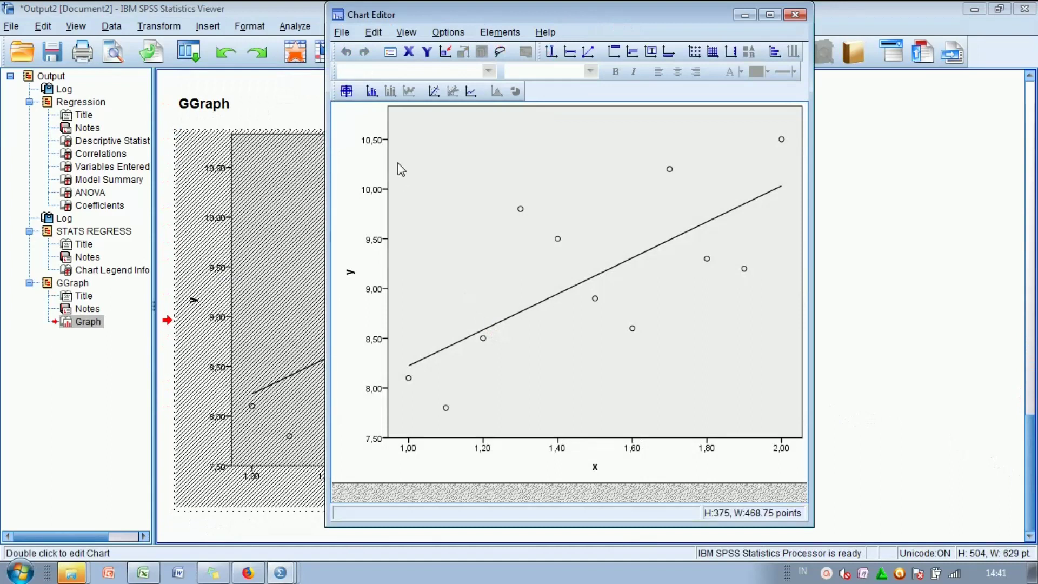
pyautogui.click(346, 91)
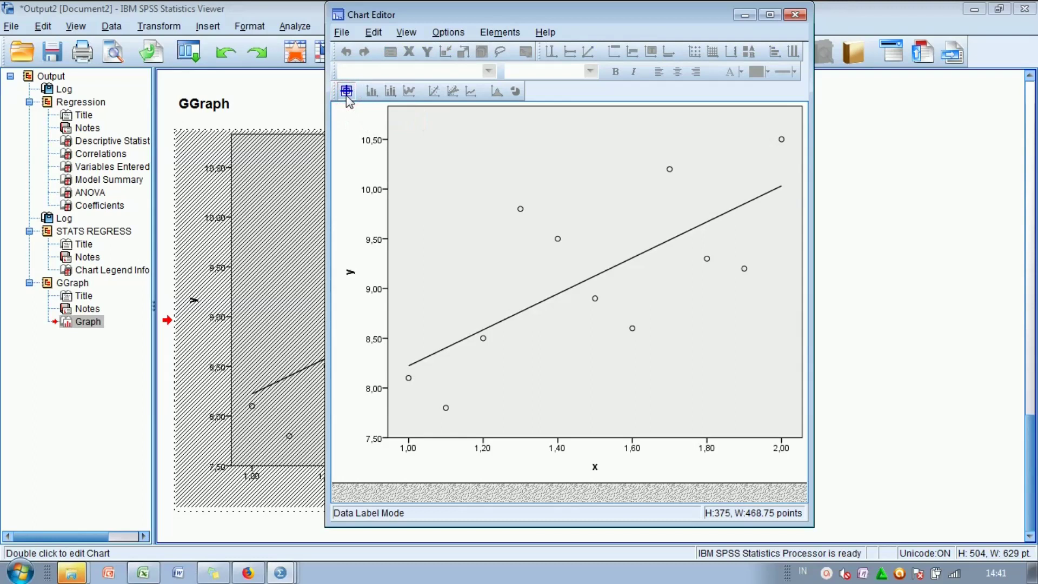
pyautogui.hotkey('ctrl', 't')
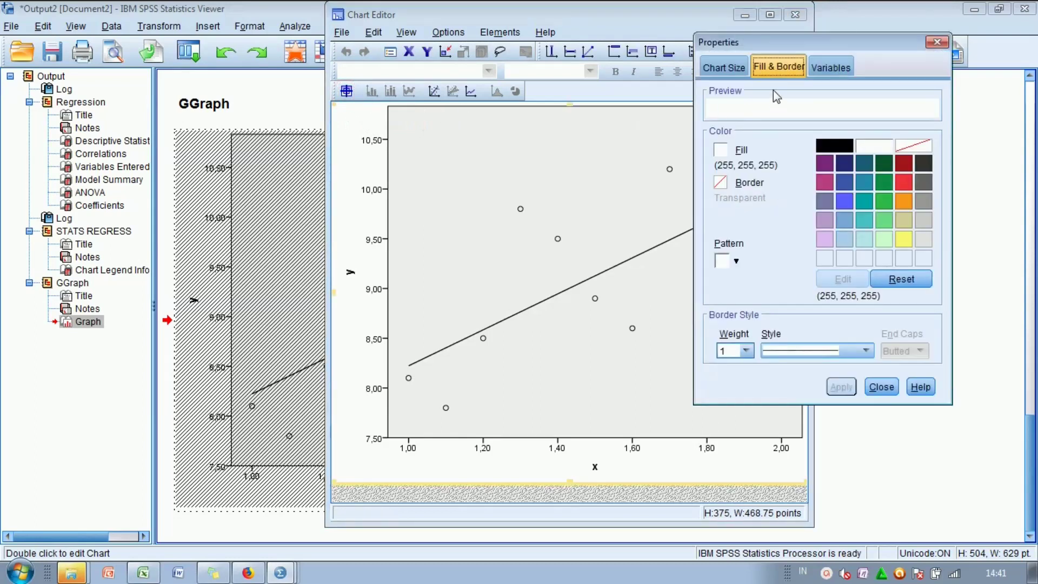
# Set the chart's element type to Fit Line under Variables and accept the change.
pyautogui.click(822, 73)
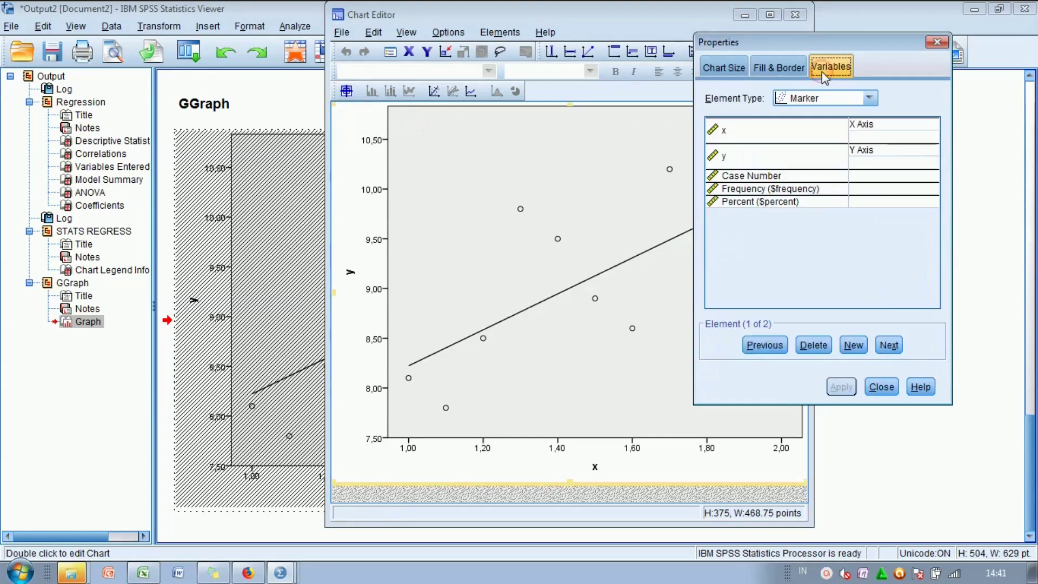
pyautogui.click(870, 100)
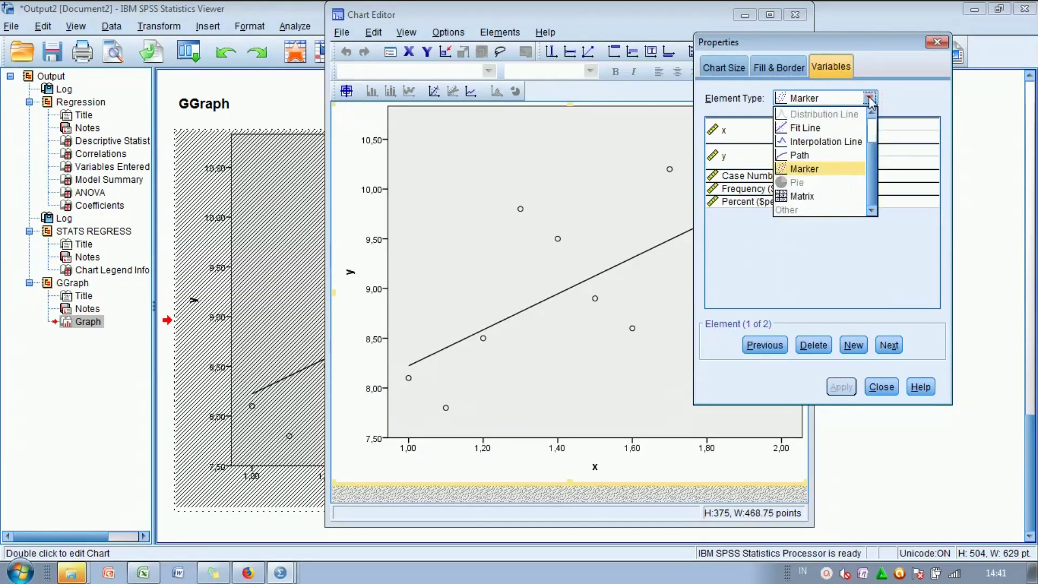
pyautogui.click(841, 130)
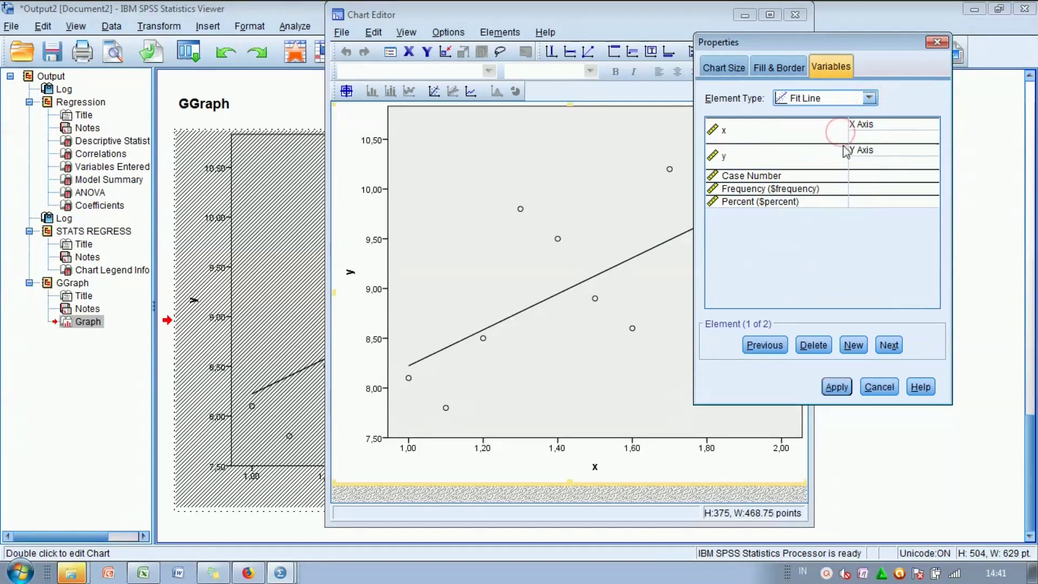
pyautogui.click(888, 344)
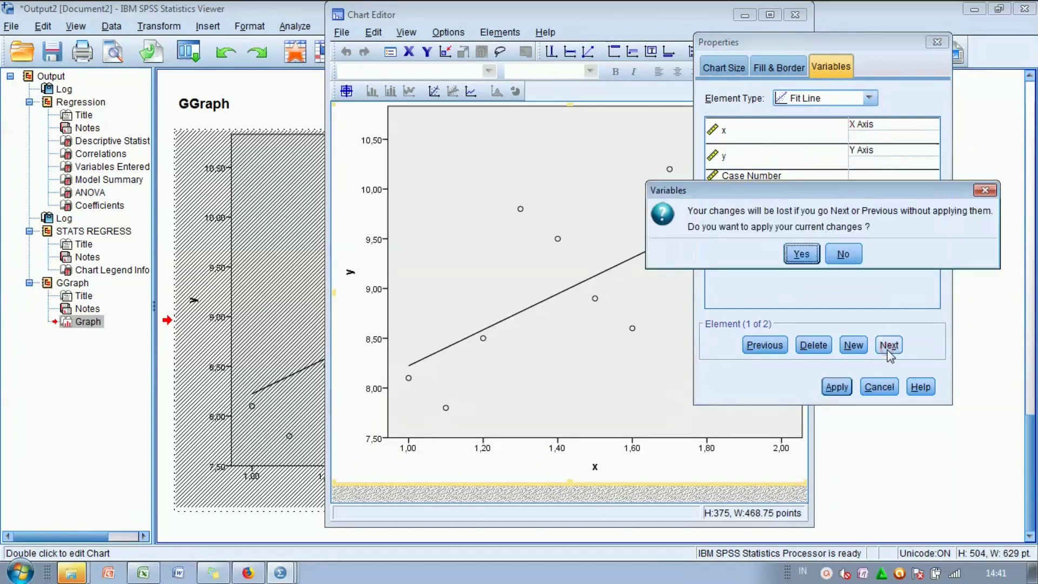
pyautogui.click(801, 253)
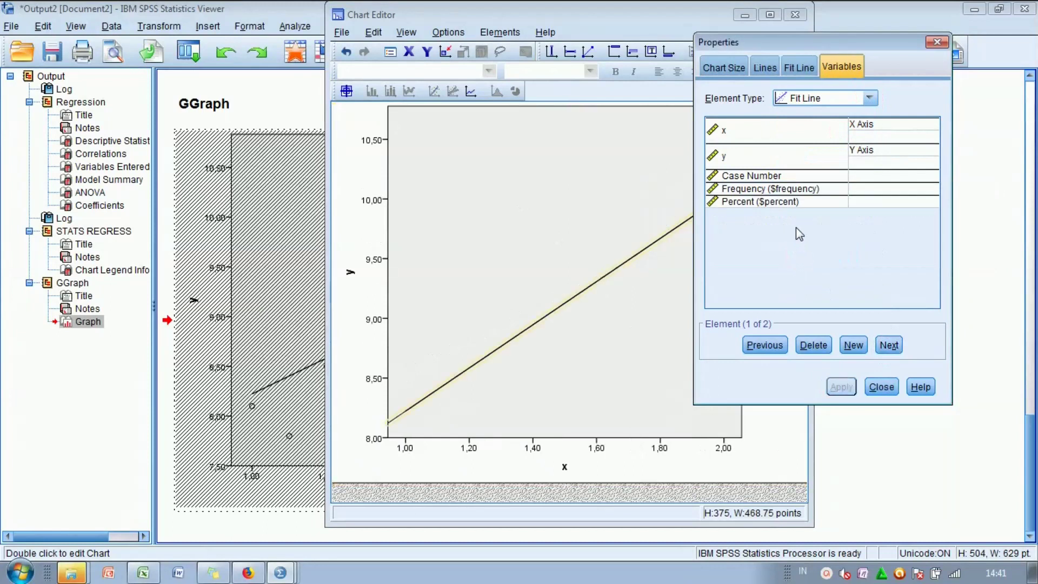
# Attach the y=6,41+1,81*x equation label to the fit line, then close Properties.
pyautogui.click(798, 67)
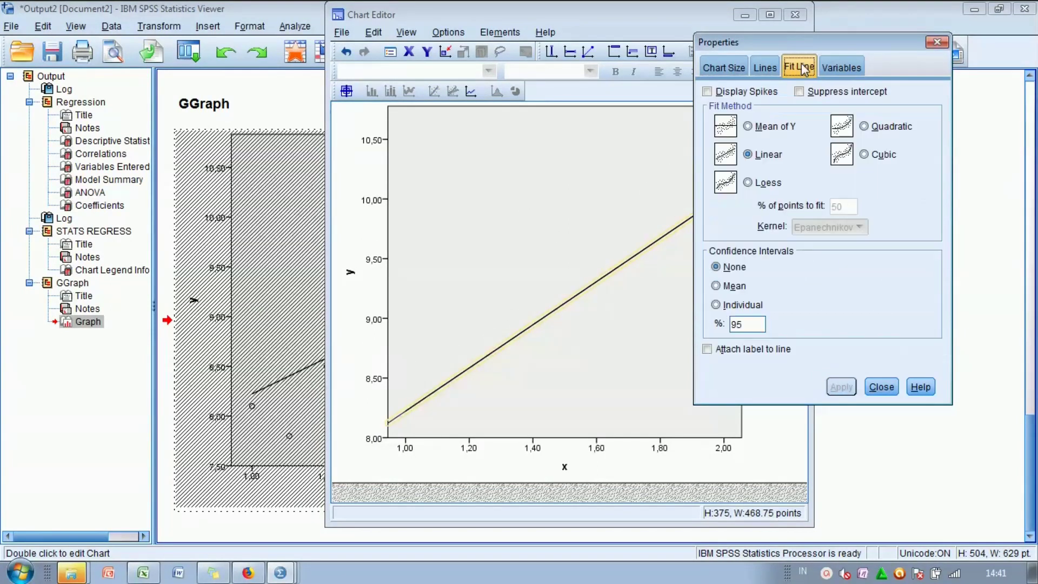
pyautogui.click(706, 351)
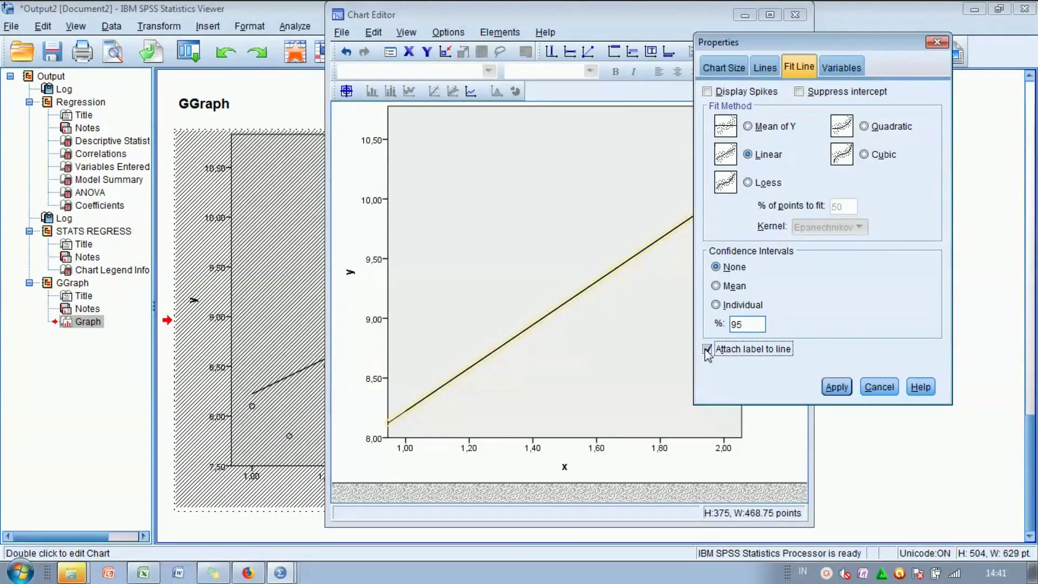
pyautogui.click(835, 387)
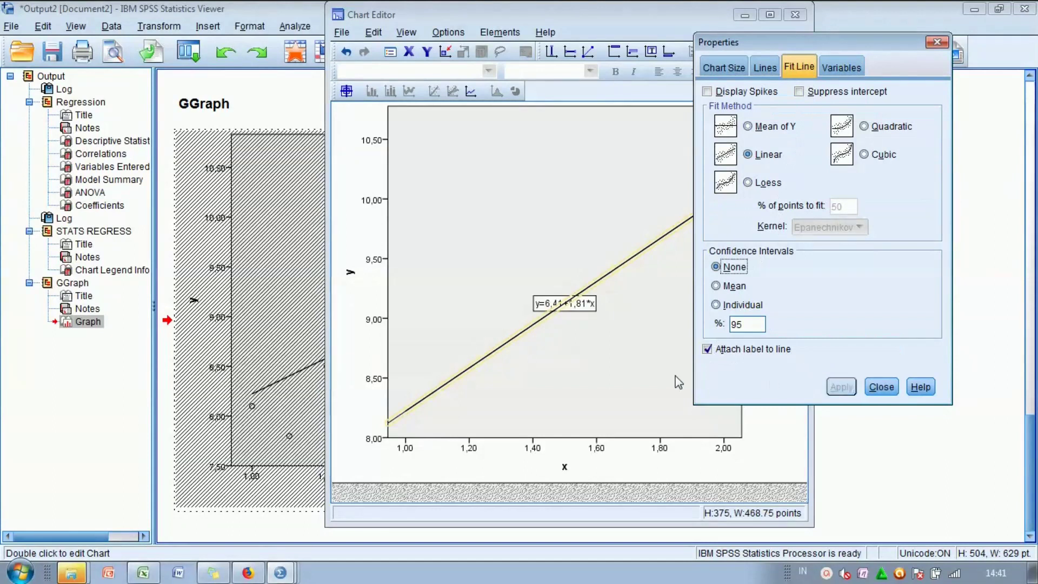
pyautogui.click(643, 368)
pyautogui.click(660, 352)
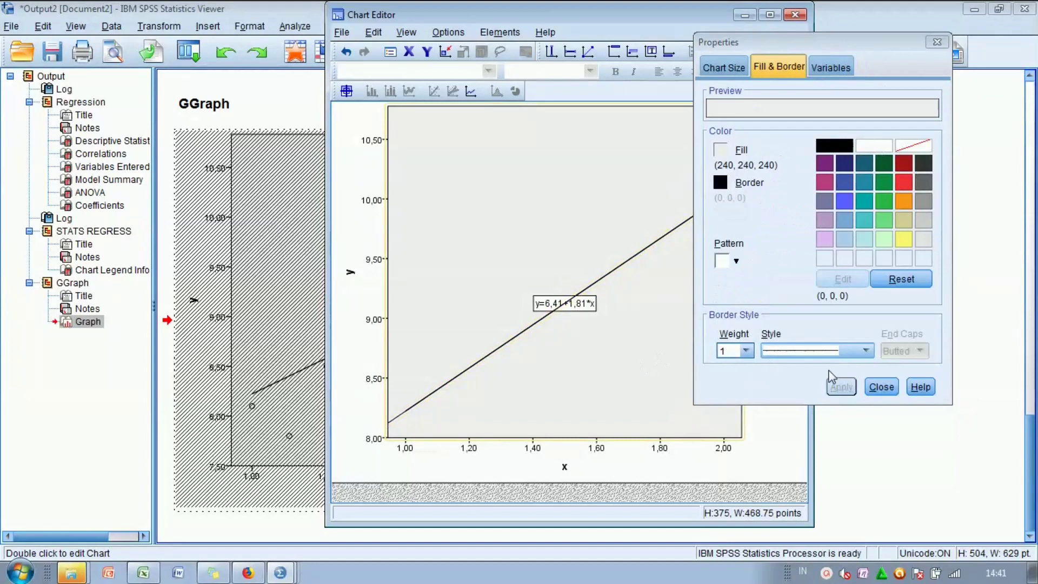
pyautogui.click(872, 387)
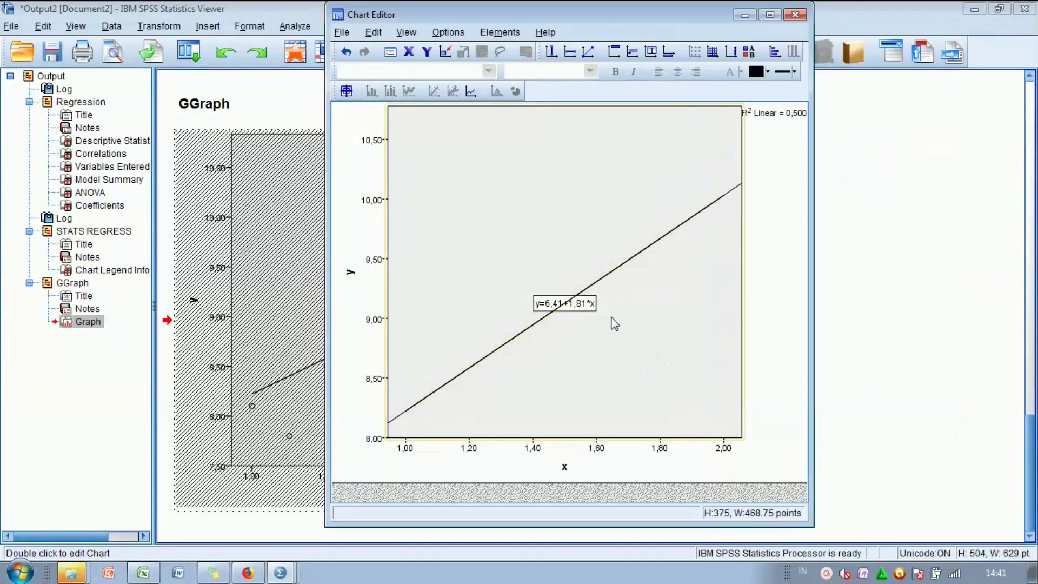